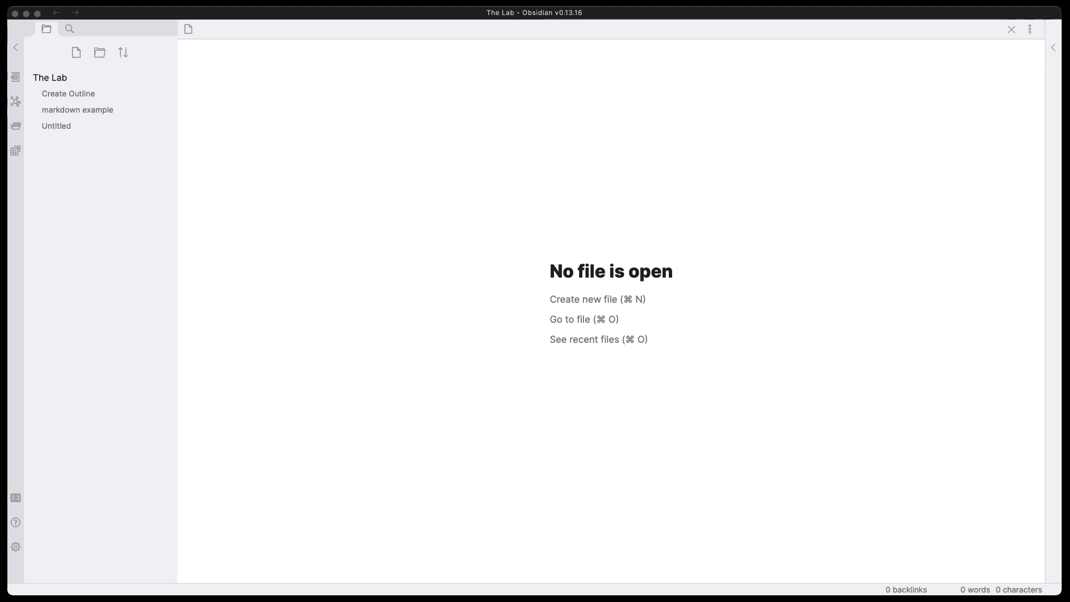
Bring up the Dodge DC_VIN-Chassis_ID PDF in Preview and read the yellow note's comment
{"action": "key", "text": "super+Tab"}
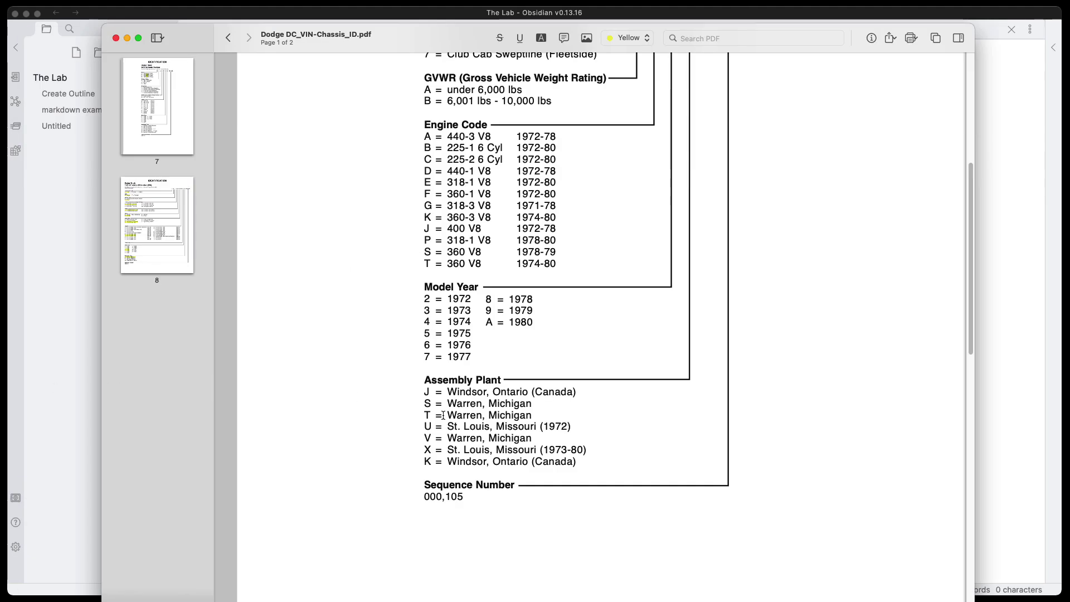
{"action": "scroll", "coordinate": [443, 414], "scroll_direction": "up", "scroll_amount": 6}
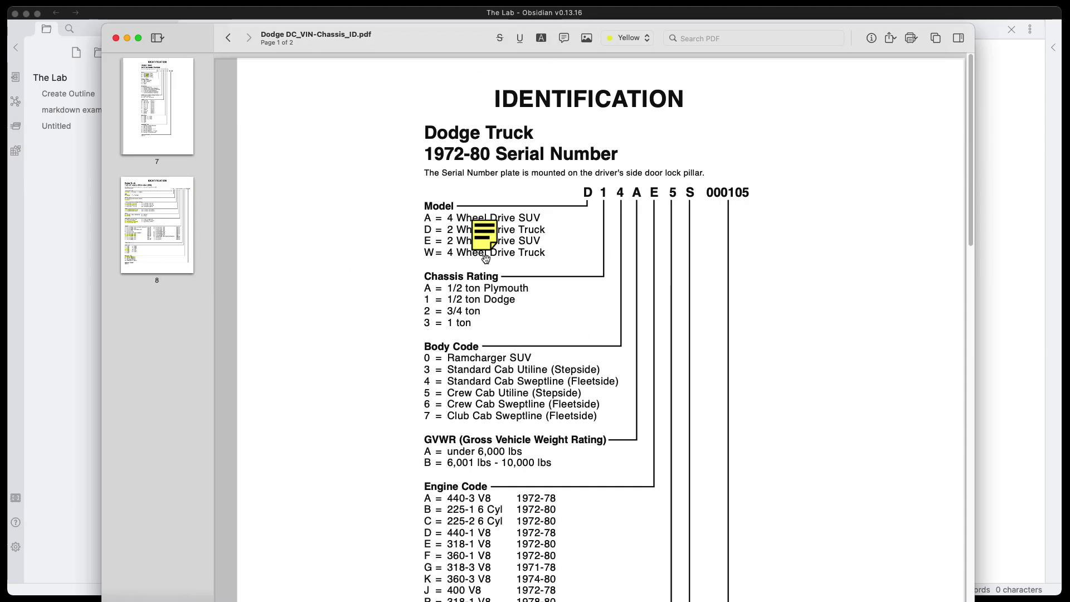
{"action": "left_click", "coordinate": [482, 234]}
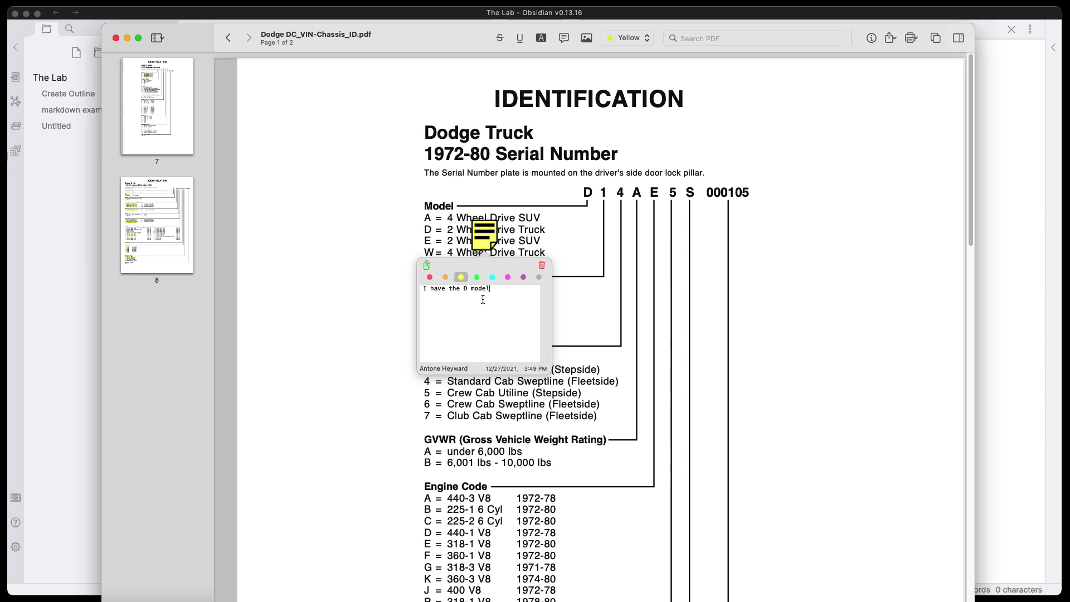
{"action": "left_click", "coordinate": [612, 268]}
Scroll through both pages, then reopen the 'I have the D model' note beside the Model codes
{"action": "scroll", "coordinate": [529, 424], "scroll_direction": "down", "scroll_amount": 3}
{"action": "scroll", "coordinate": [530, 424], "scroll_direction": "down", "scroll_amount": 20}
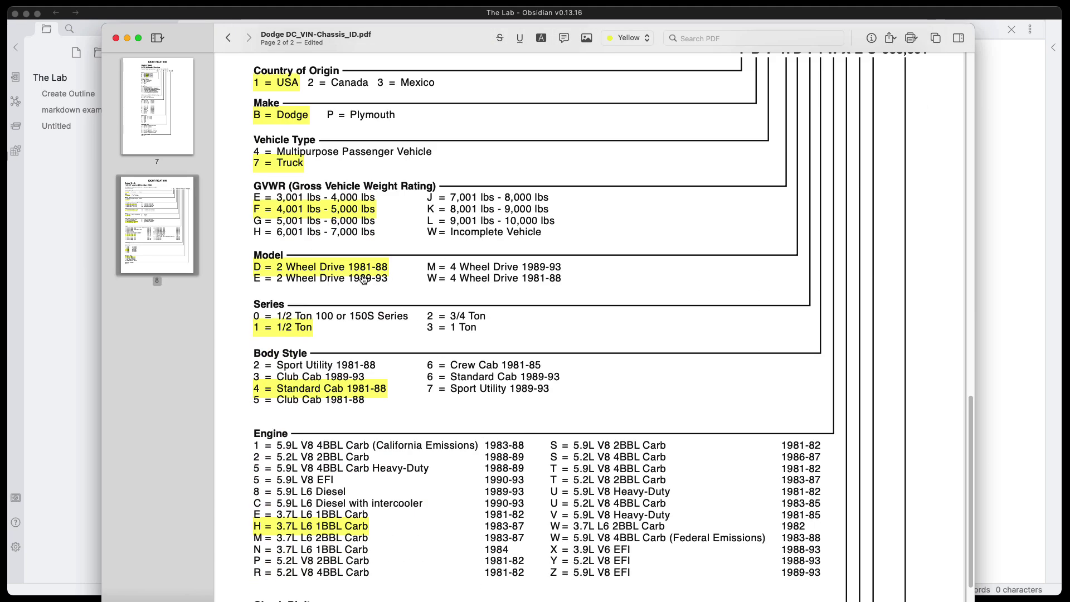
{"action": "scroll", "coordinate": [535, 462], "scroll_direction": "up", "scroll_amount": 10}
{"action": "scroll", "coordinate": [535, 460], "scroll_direction": "up", "scroll_amount": 15}
{"action": "left_click", "coordinate": [389, 244]}
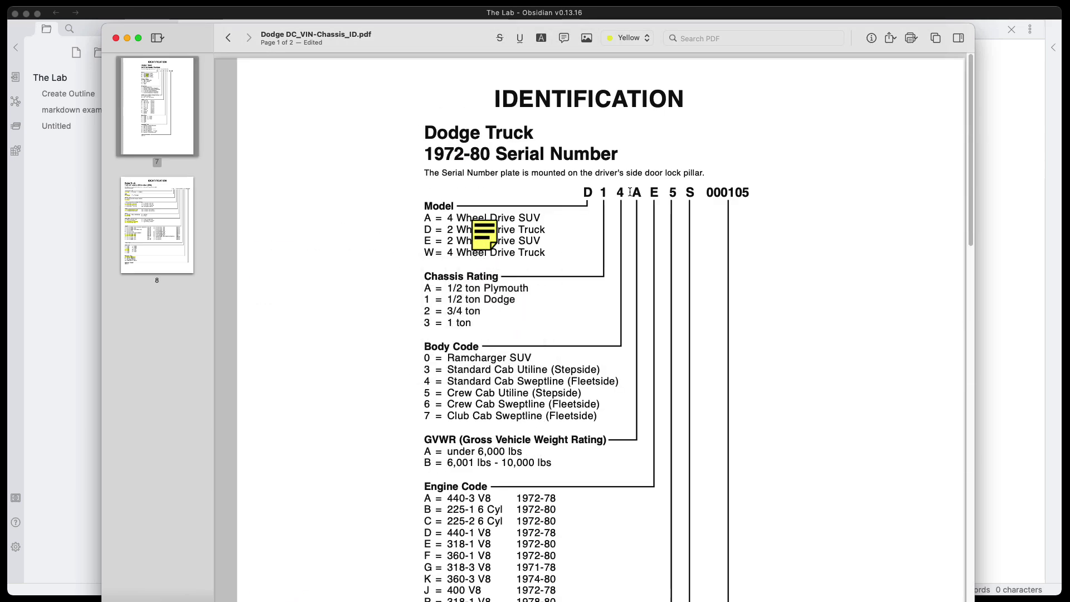
Close Preview and drag Dodge DC_VIN-Chassis_ID.pdf from Finder into The Lab vault's file list
{"action": "left_click", "coordinate": [116, 38]}
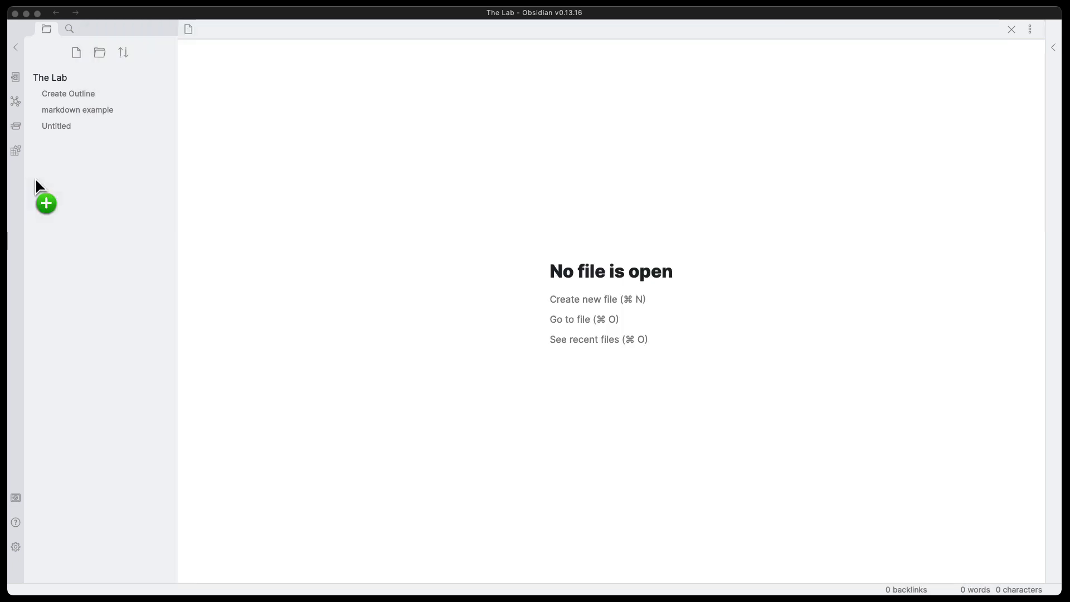
{"action": "mouse_move", "coordinate": [48, 178]}
{"action": "left_mouse_down"}
{"action": "mouse_move", "coordinate": [111, 179]}
{"action": "mouse_move", "coordinate": [116, 210]}
{"action": "mouse_move", "coordinate": [108, 163]}
{"action": "mouse_move", "coordinate": [121, 212]}
{"action": "mouse_move", "coordinate": [95, 184]}
{"action": "mouse_move", "coordinate": [5, 189]}
{"action": "mouse_move", "coordinate": [105, 193]}
{"action": "left_mouse_up"}
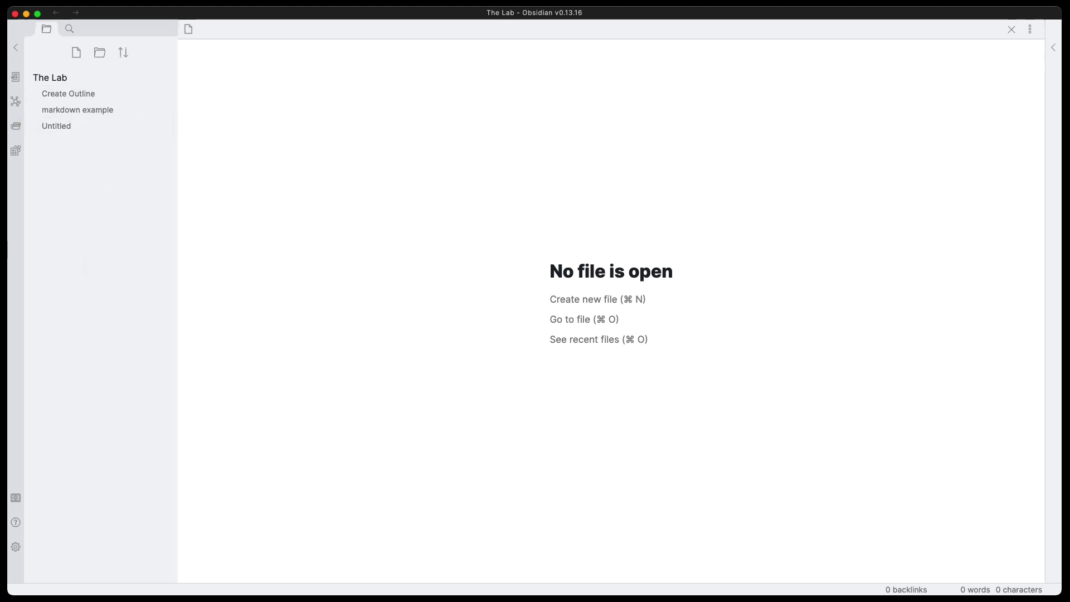
{"action": "mouse_move", "coordinate": [8, 218]}
{"action": "left_mouse_down"}
{"action": "mouse_move", "coordinate": [130, 205]}
{"action": "mouse_move", "coordinate": [110, 120]}
{"action": "mouse_move", "coordinate": [111, 75]}
{"action": "mouse_move", "coordinate": [135, 73]}
{"action": "mouse_move", "coordinate": [131, 211]}
{"action": "mouse_move", "coordinate": [131, 74]}
{"action": "mouse_move", "coordinate": [160, 78]}
{"action": "left_mouse_up"}
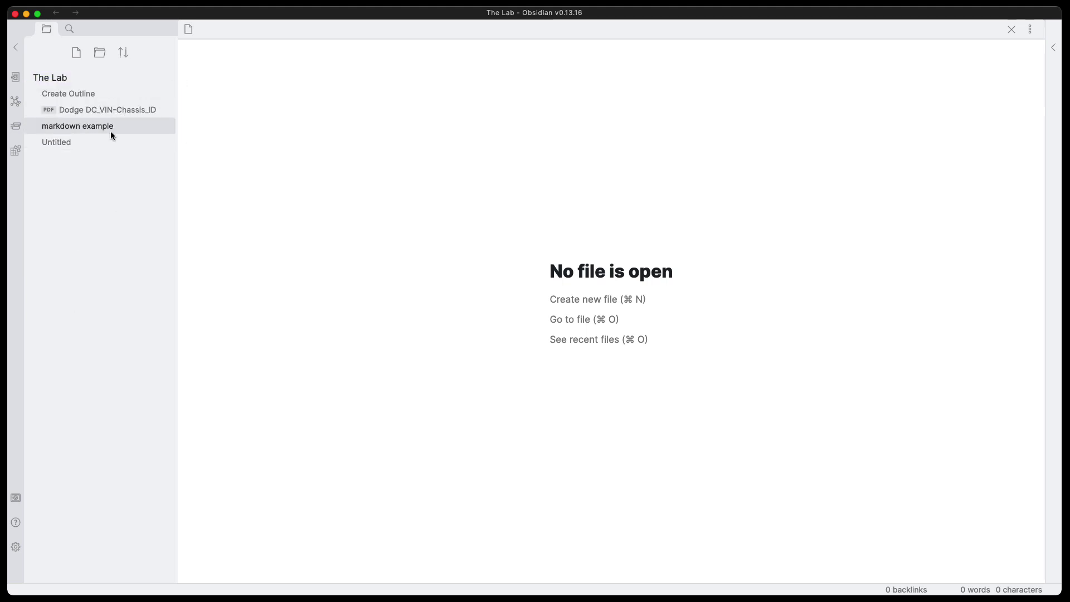
Open the Dodge DC_VIN-Chassis_ID PDF in Obsidian and enlarge the interface with Cmd+=
{"action": "left_click", "coordinate": [115, 116]}
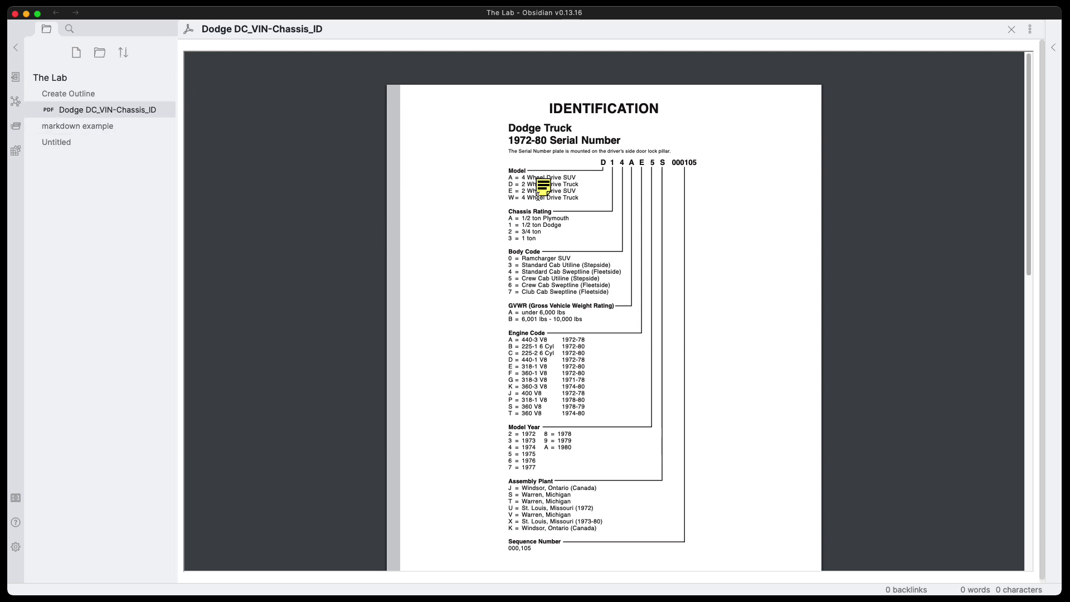
{"action": "mouse_move", "coordinate": [545, 189]}
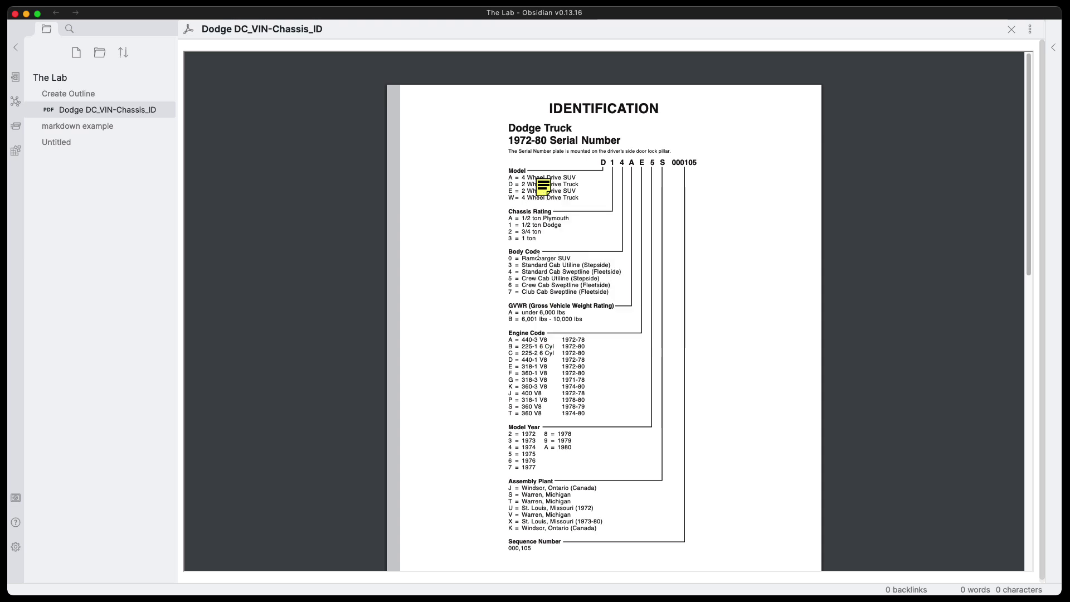
{"action": "scroll", "coordinate": [533, 317], "scroll_direction": "down", "scroll_amount": 10}
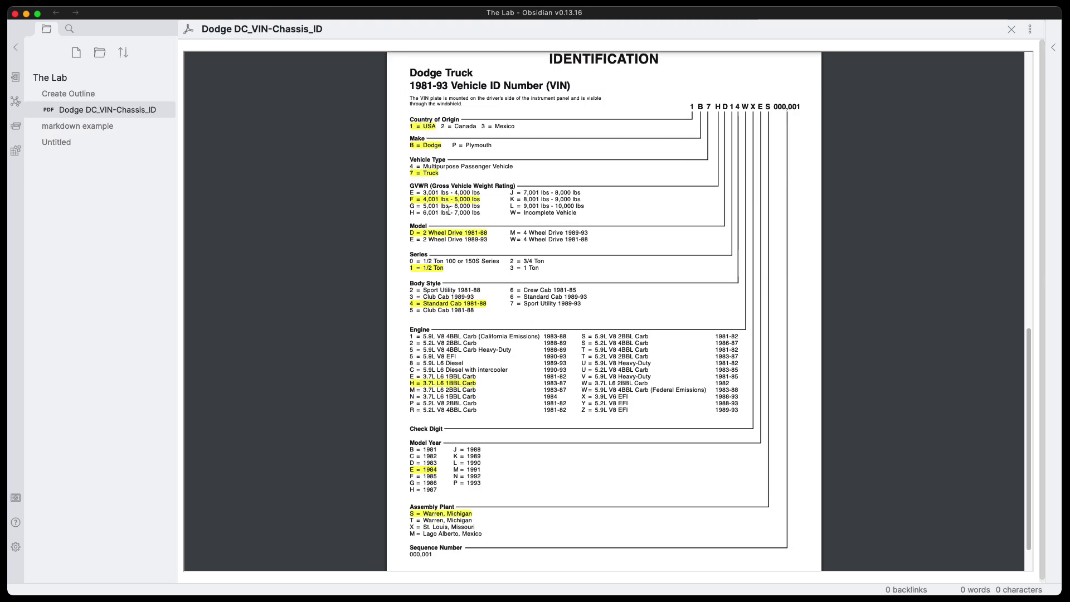
{"action": "key", "text": "super+equal"}
{"action": "key", "text": "super+equal"}
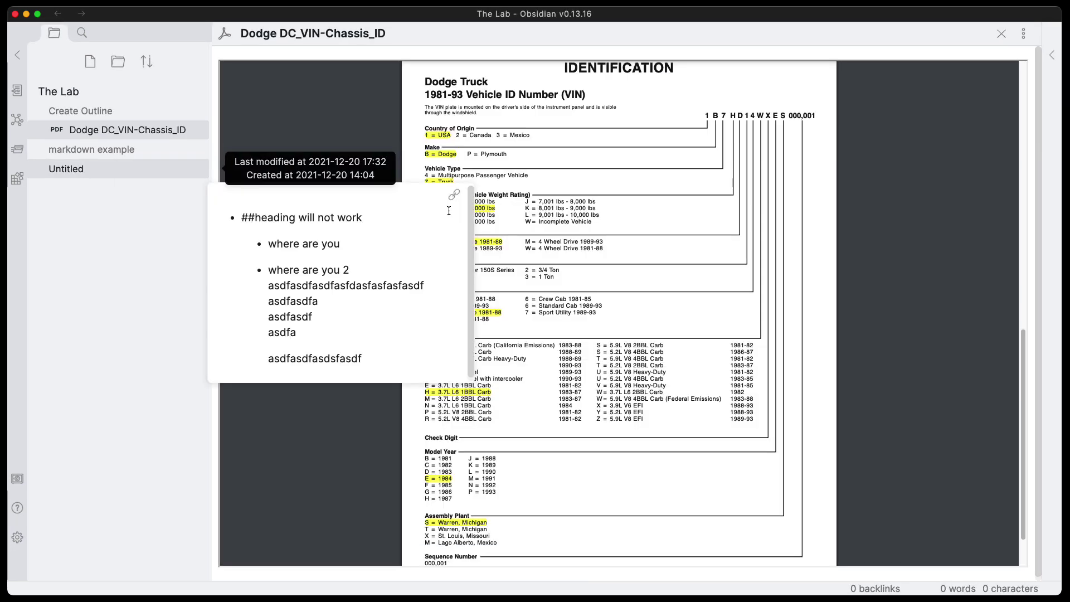
{"action": "scroll", "coordinate": [494, 227], "scroll_direction": "up", "scroll_amount": 5}
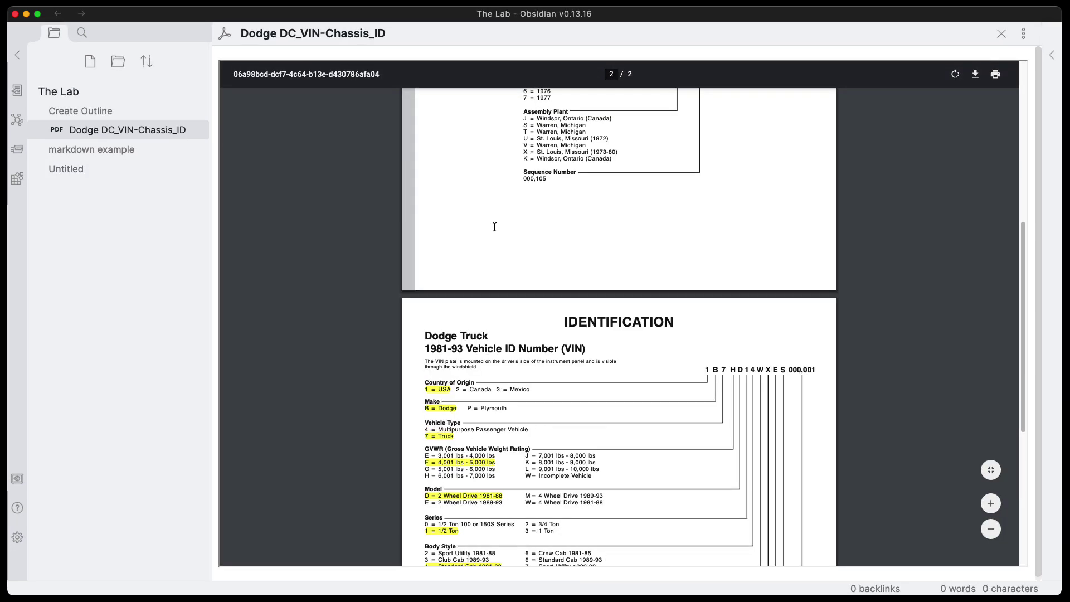
Zoom the PDF in four steps to review the note and highlights, then restore interface size with Cmd+-
{"action": "left_click", "coordinate": [986, 503]}
{"action": "left_click", "coordinate": [987, 503]}
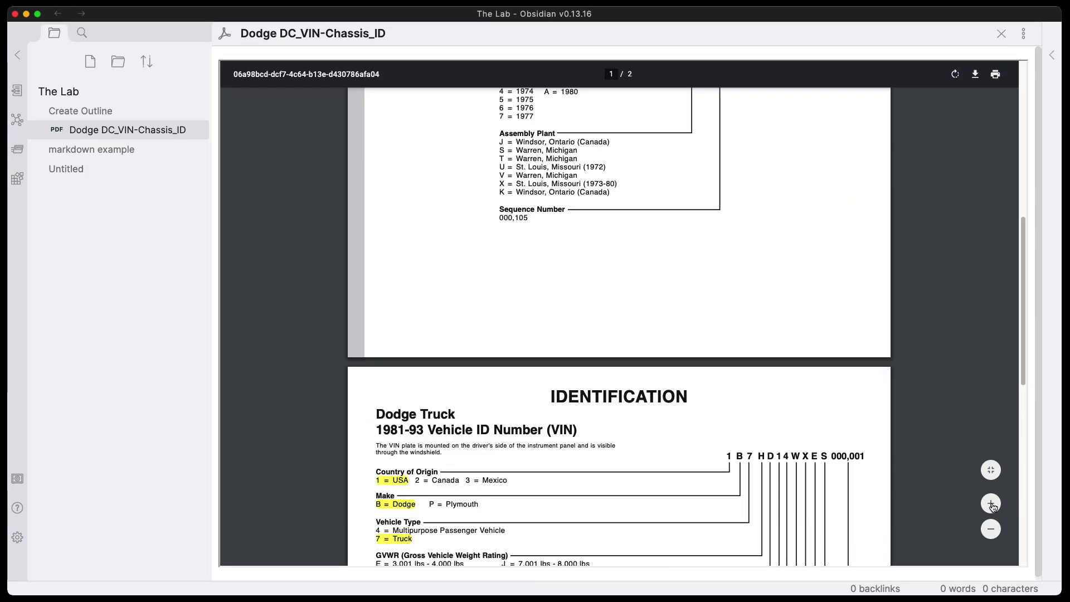
{"action": "left_click", "coordinate": [989, 505]}
{"action": "left_click", "coordinate": [992, 506]}
{"action": "scroll", "coordinate": [767, 446], "scroll_direction": "down", "scroll_amount": 7}
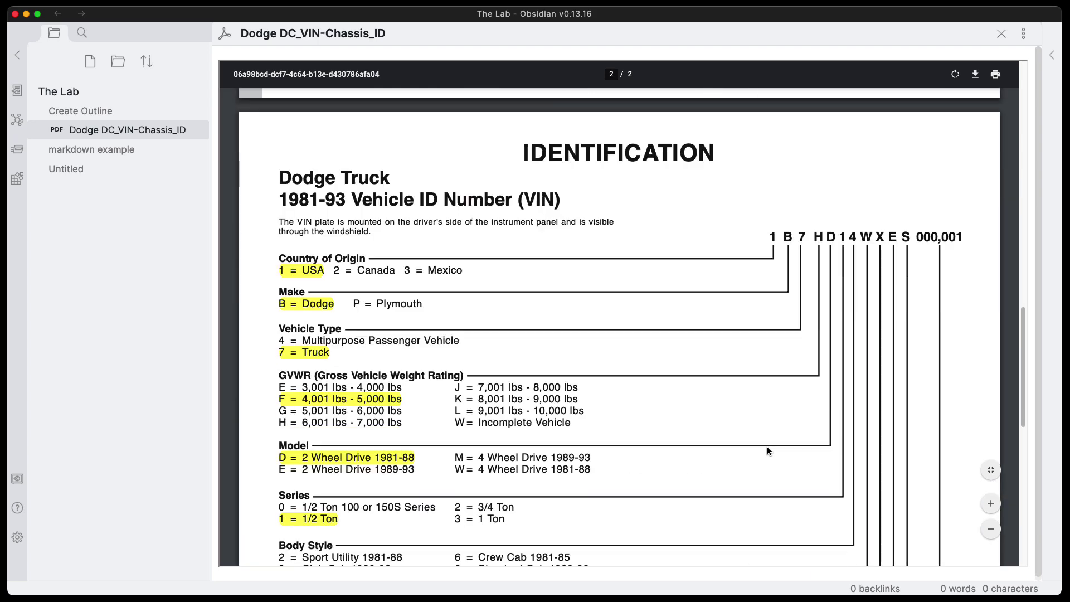
{"action": "scroll", "coordinate": [727, 420], "scroll_direction": "down", "scroll_amount": 8}
{"action": "scroll", "coordinate": [722, 429], "scroll_direction": "up", "scroll_amount": 15}
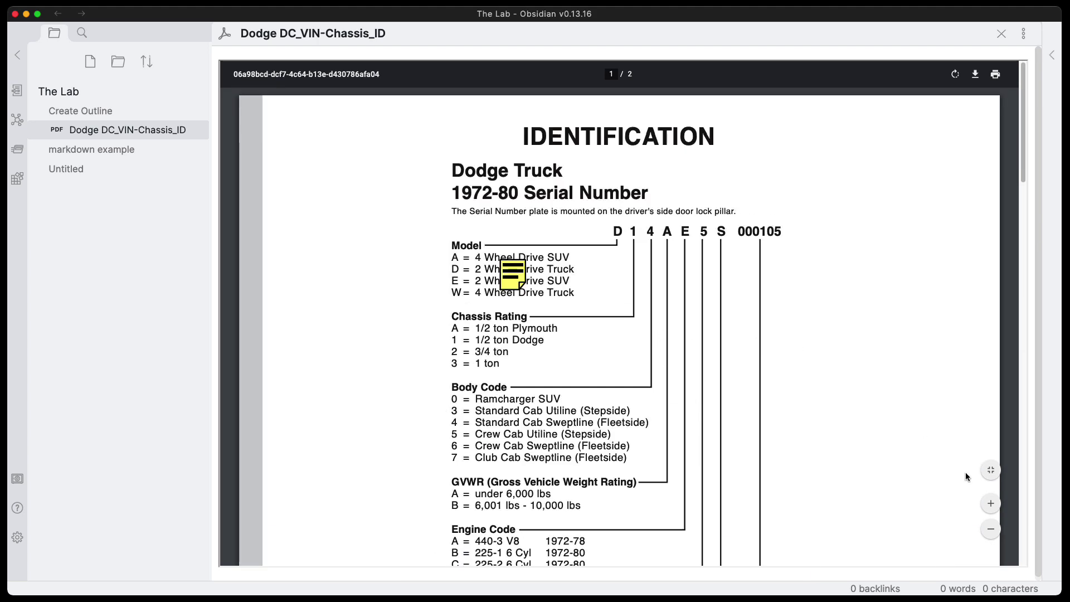
{"action": "key", "text": "super+minus"}
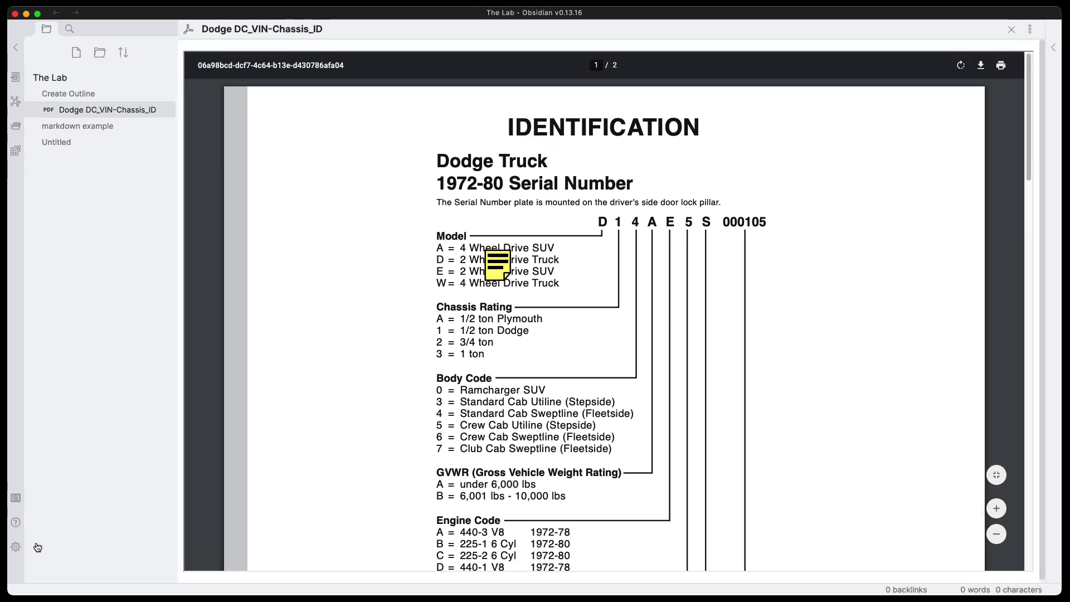
Search community plugins for 'anno' and install the Annotator plugin (version 0.1.5)
{"action": "left_click", "coordinate": [16, 547]}
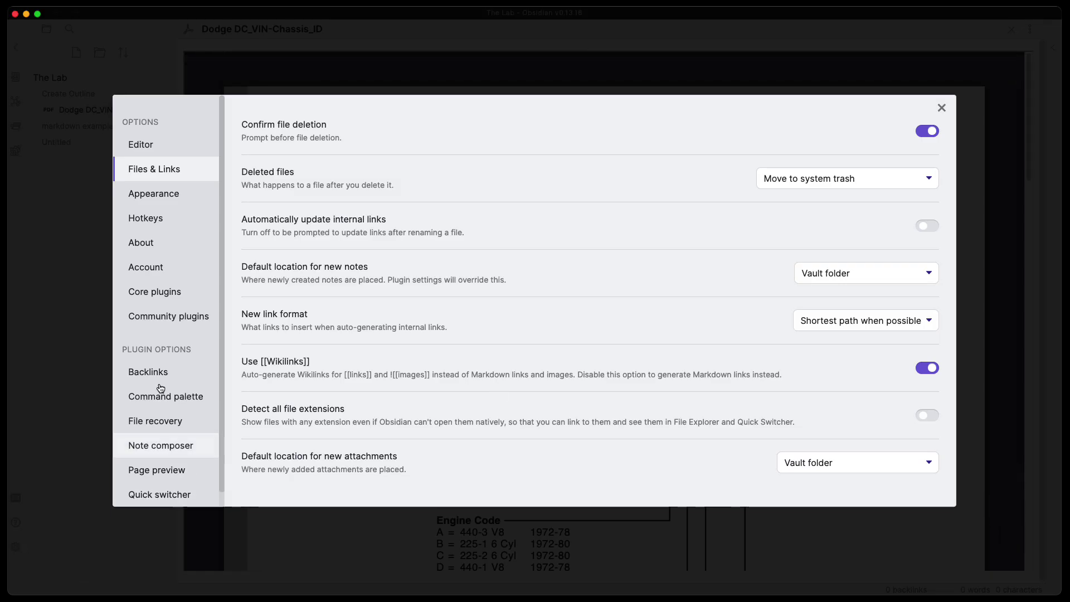
{"action": "left_click", "coordinate": [132, 315]}
{"action": "left_click", "coordinate": [902, 180]}
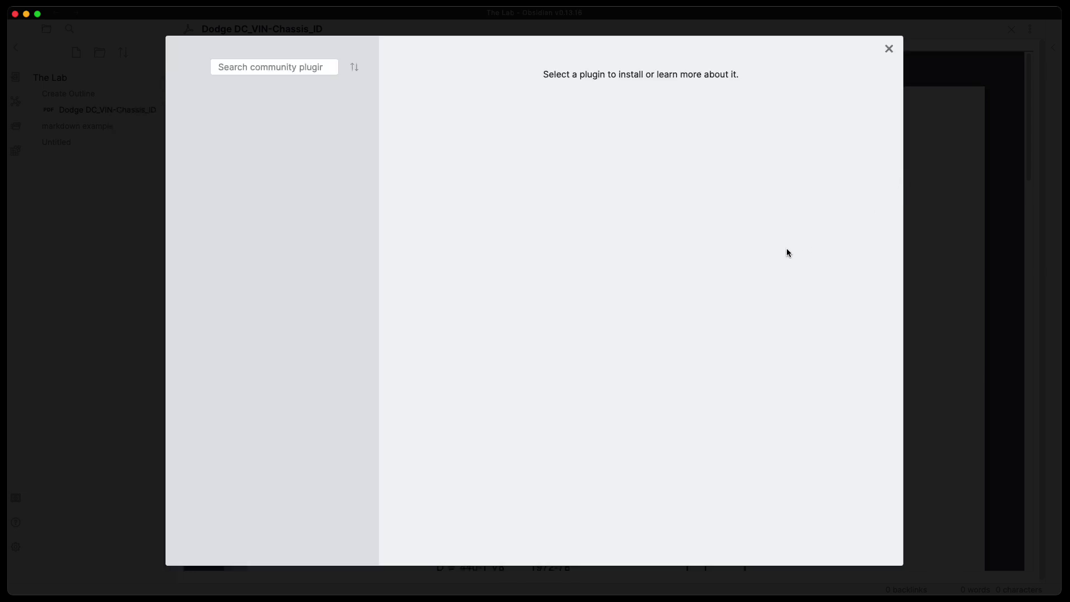
{"action": "left_click", "coordinate": [289, 62]}
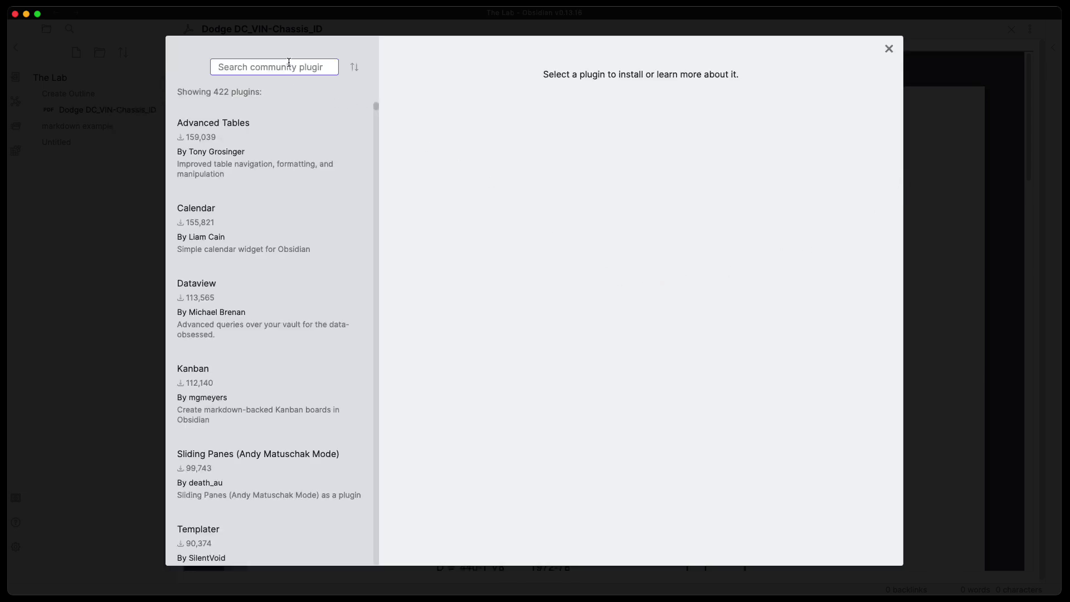
{"action": "type", "text": "ann"}
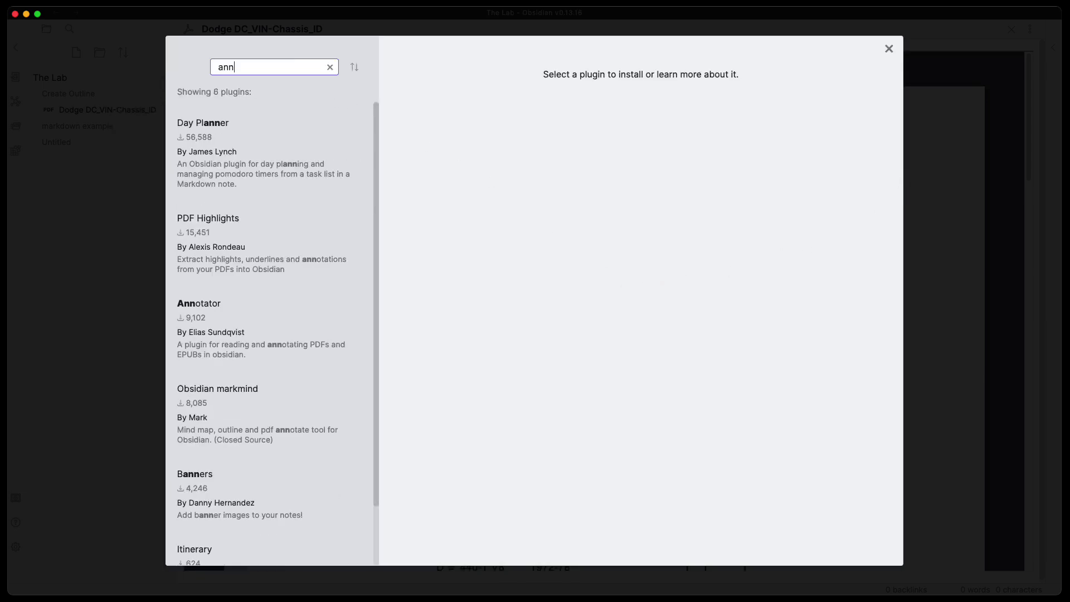
{"action": "type", "text": "o"}
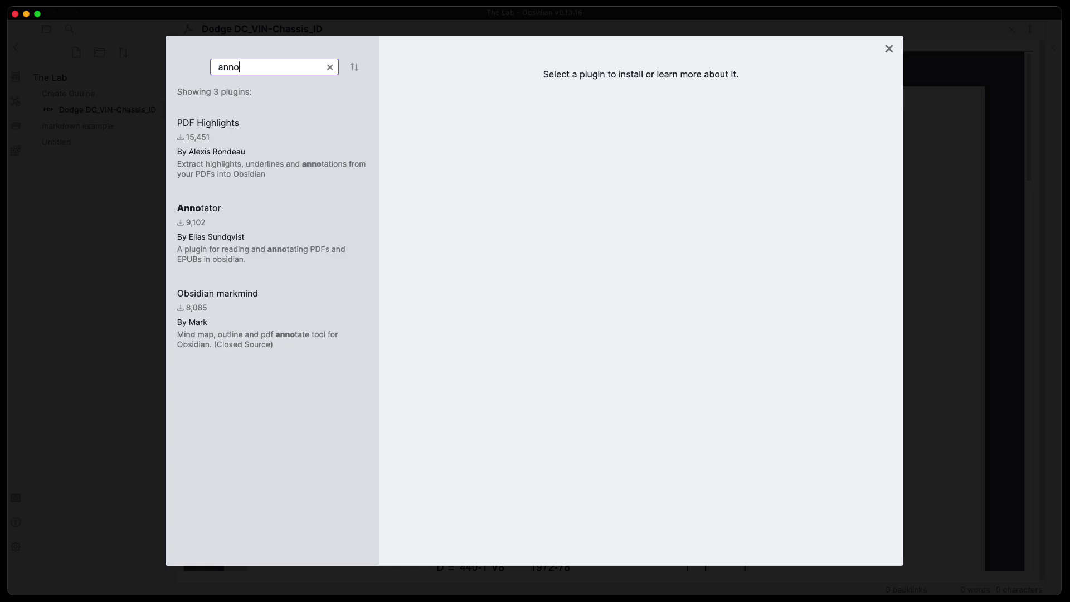
{"action": "left_click", "coordinate": [209, 216]}
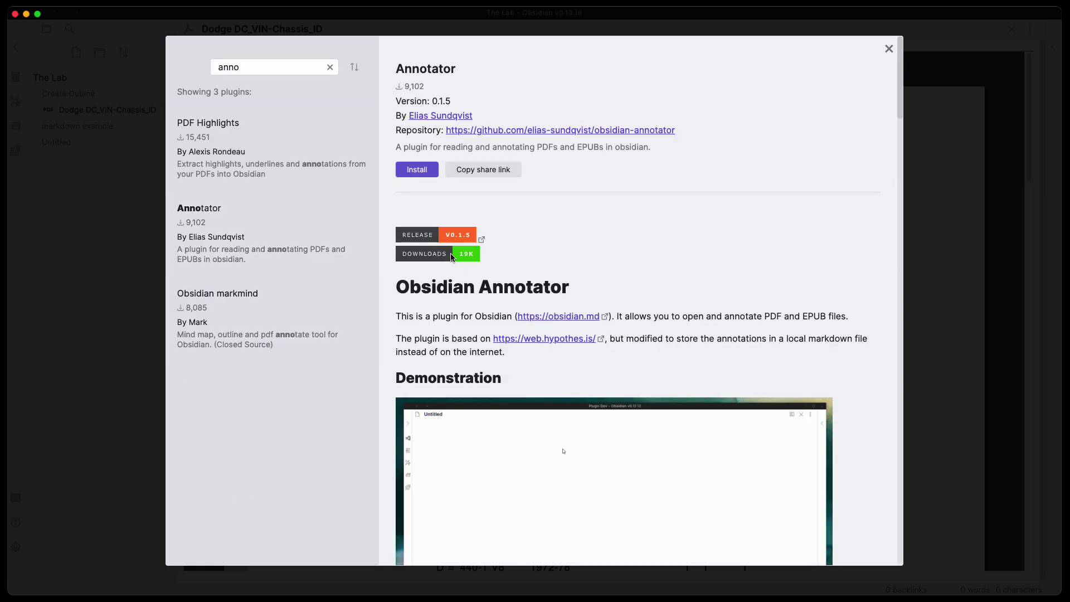
{"action": "left_click", "coordinate": [419, 171]}
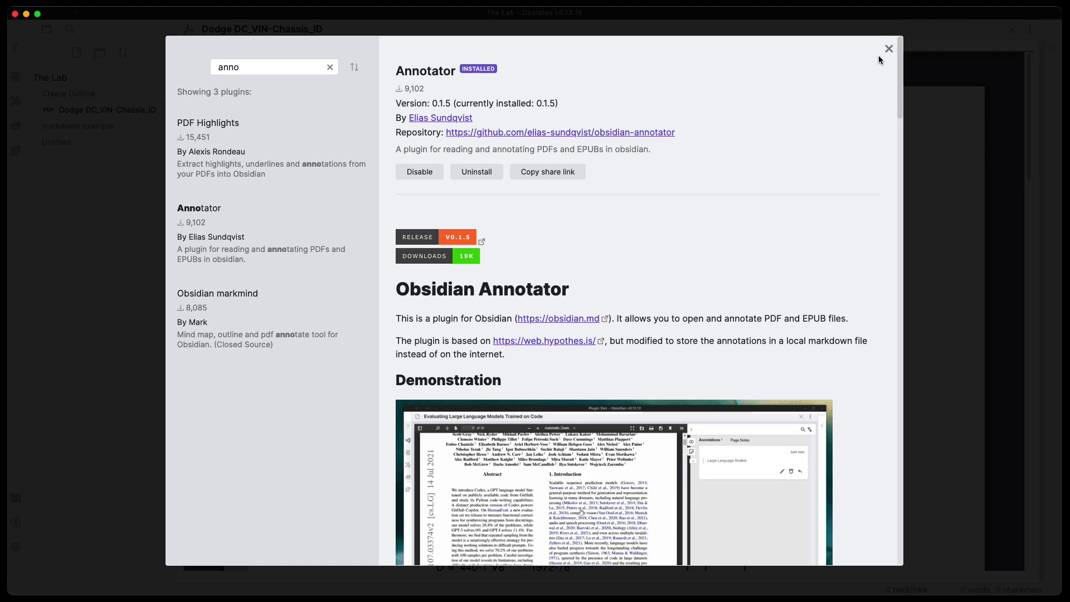
{"action": "left_click", "coordinate": [888, 49]}
Look over the Annotator plugin's options, then close Settings to return to the Dodge PDF
{"action": "scroll", "coordinate": [172, 446], "scroll_direction": "down", "scroll_amount": 2}
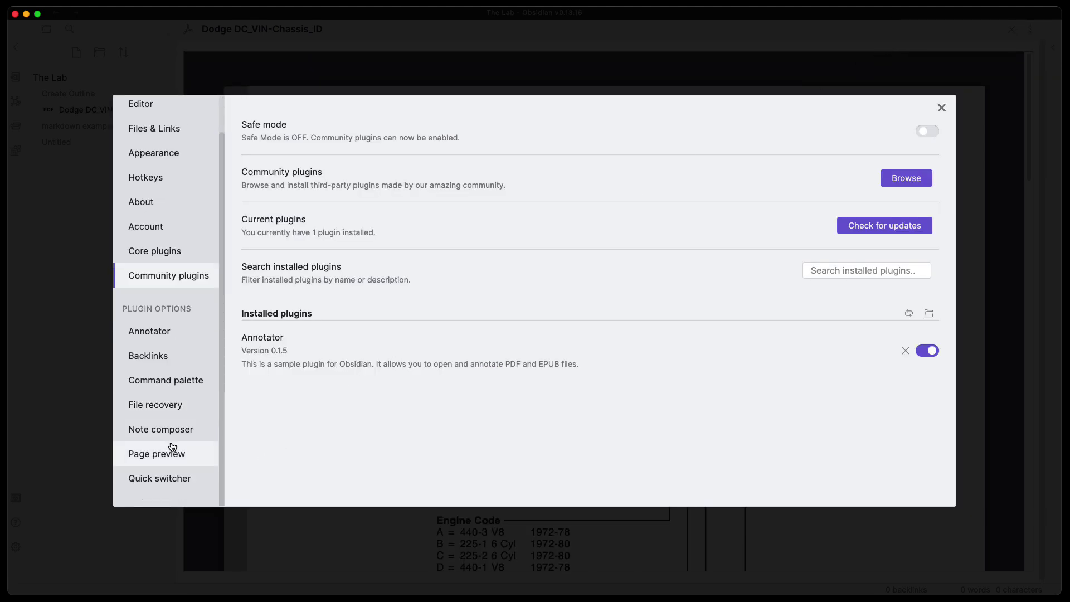
{"action": "left_click", "coordinate": [157, 337]}
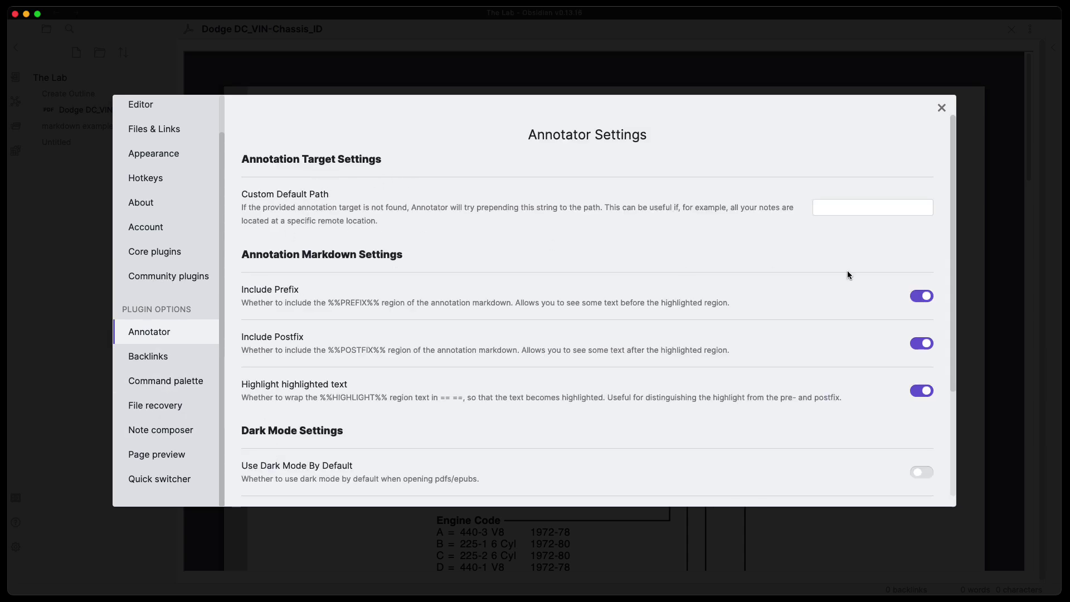
{"action": "left_click_drag", "start_coordinate": [957, 189], "coordinate": [962, 301]}
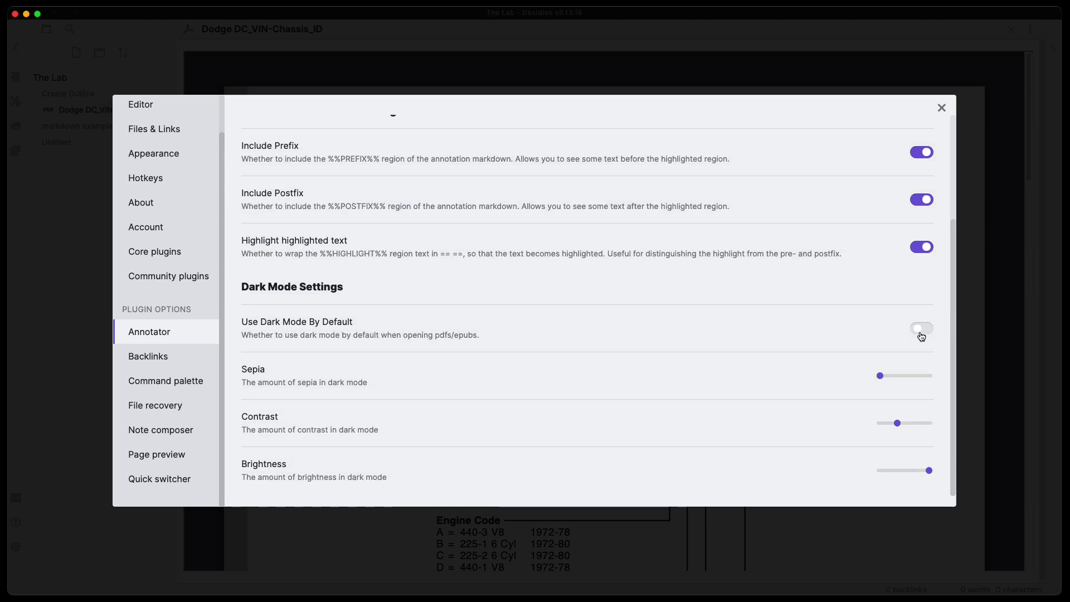
{"action": "left_click", "coordinate": [941, 108]}
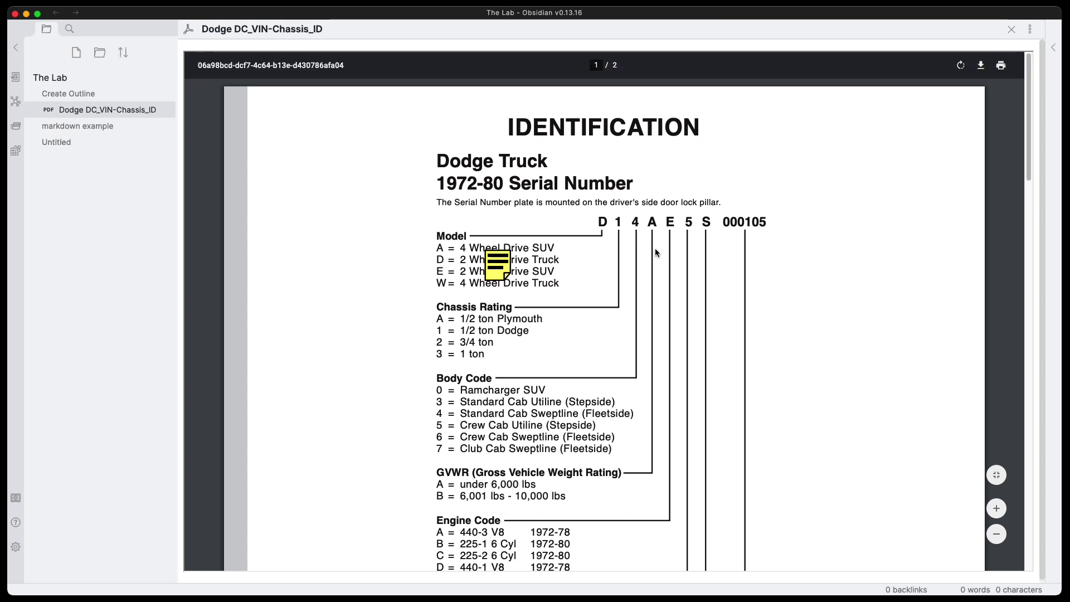
Close the PDF tab and create a new note named 'annotation lab'
{"action": "left_click", "coordinate": [1012, 30]}
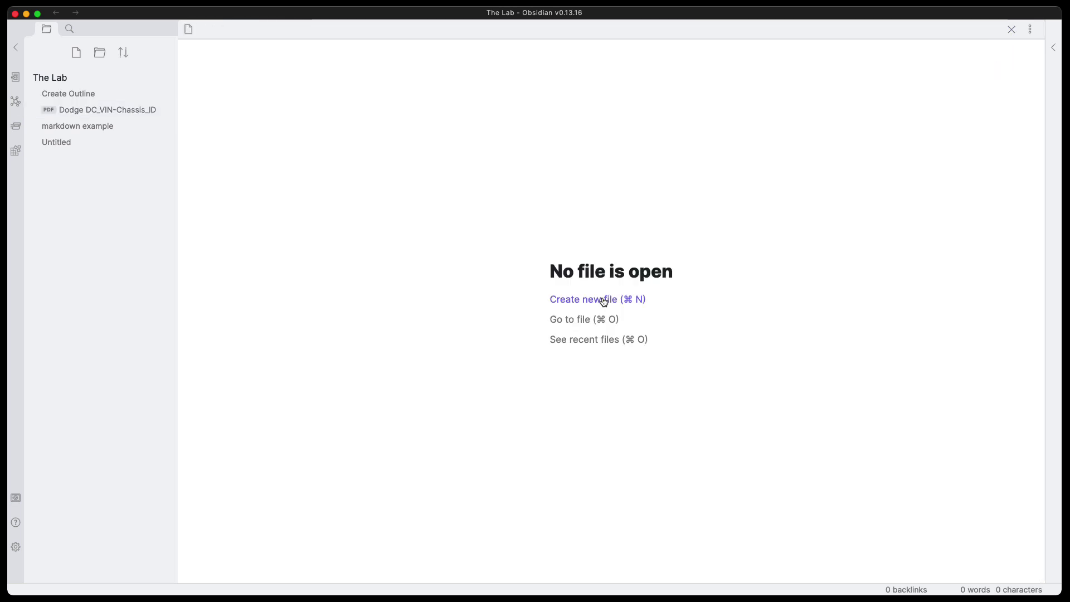
{"action": "left_click", "coordinate": [76, 53]}
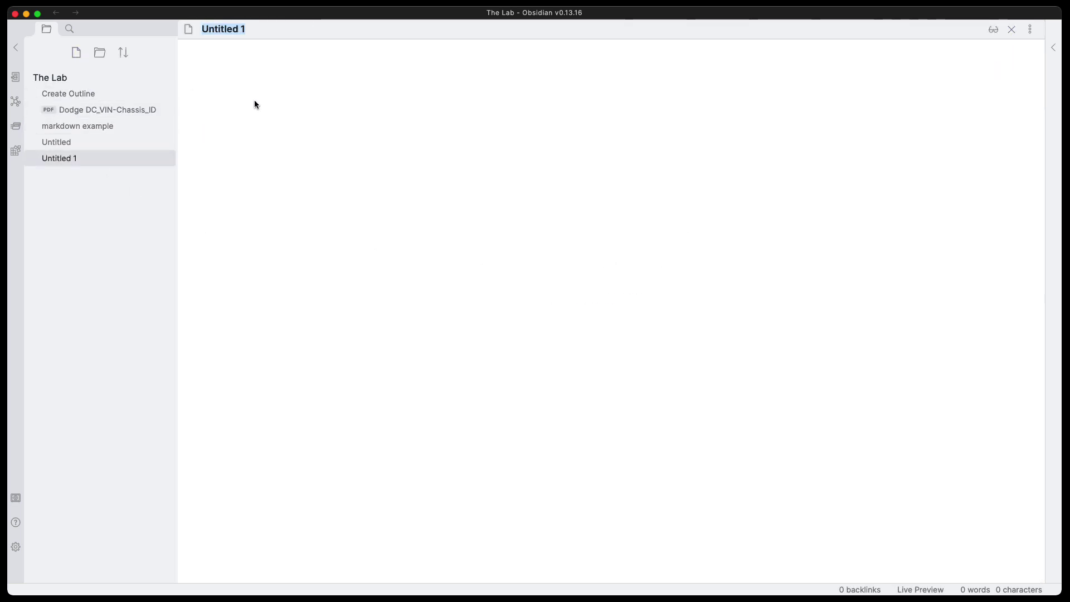
{"action": "type", "text": "annotation"}
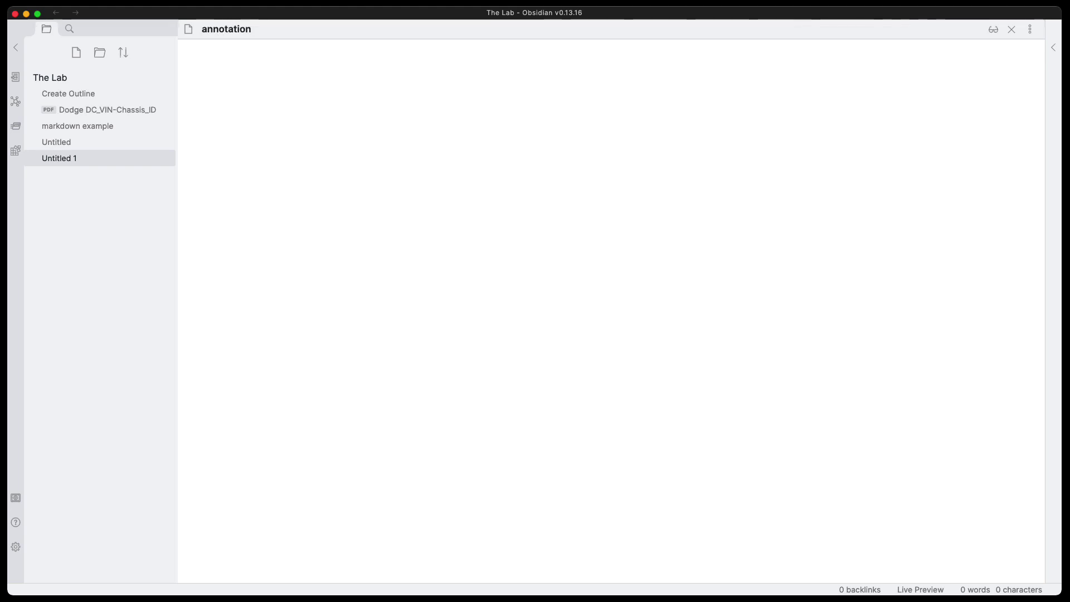
{"action": "type", "text": " lab"}
{"action": "key", "text": "Return"}
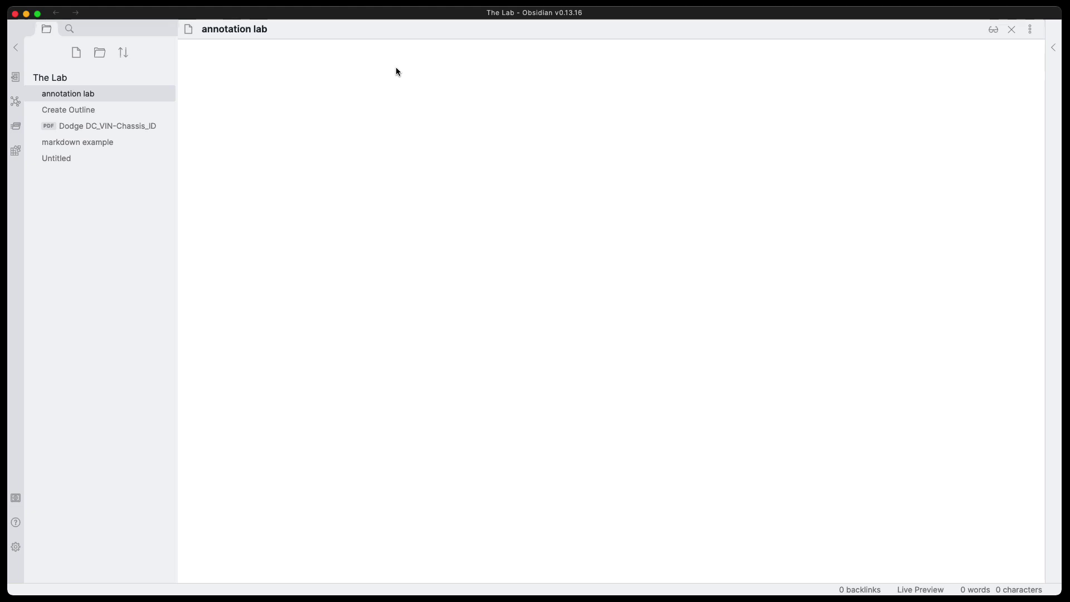
Add a --- frontmatter block containing an annotation-target: key
{"action": "type", "text": "---  "}
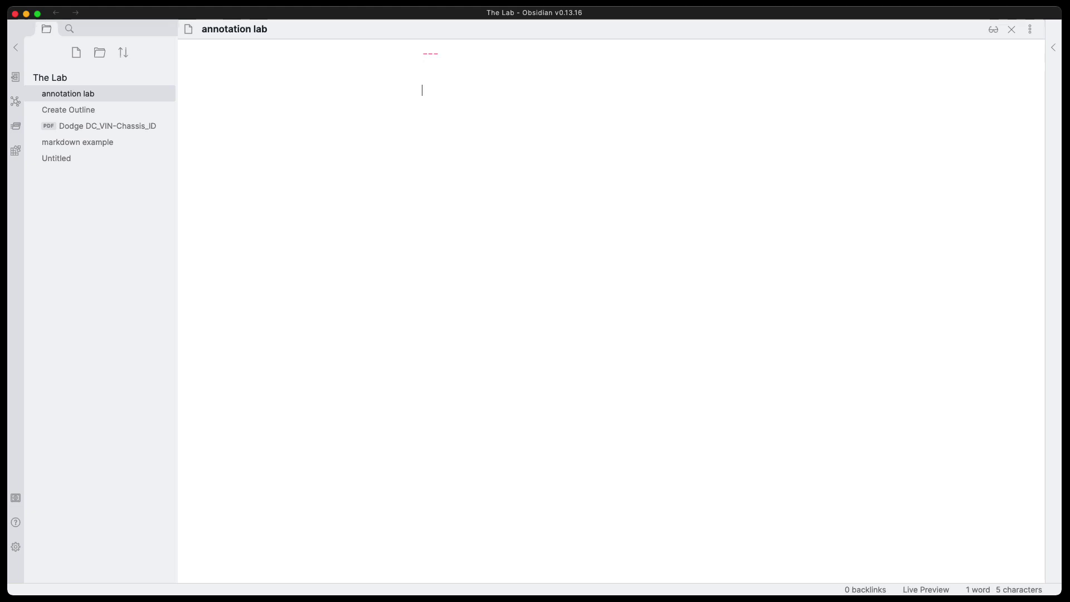
{"action": "type", "text": "---"}
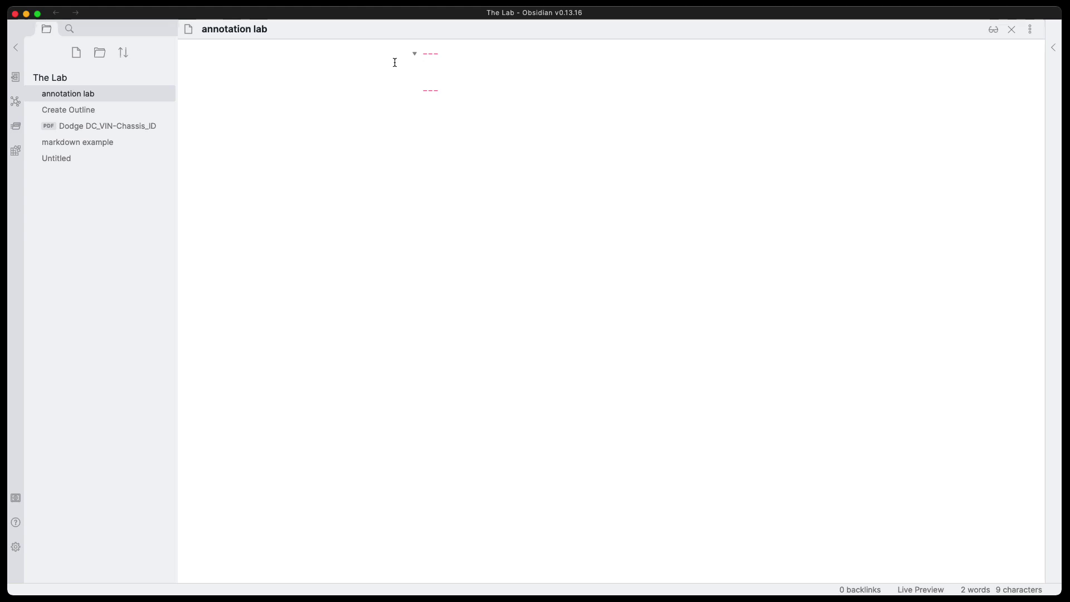
{"action": "key", "text": "super+a"}
{"action": "type", "text": "--- annotation-target: ---"}
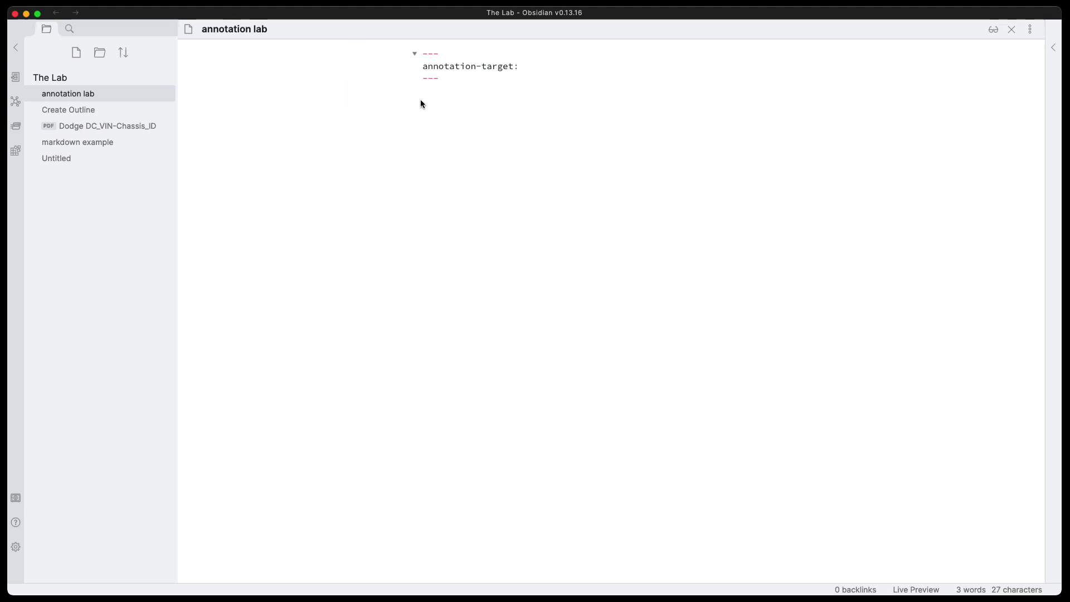
{"action": "key", "text": "Return"}
{"action": "key", "text": "Up"}
{"action": "key", "text": "Return"}
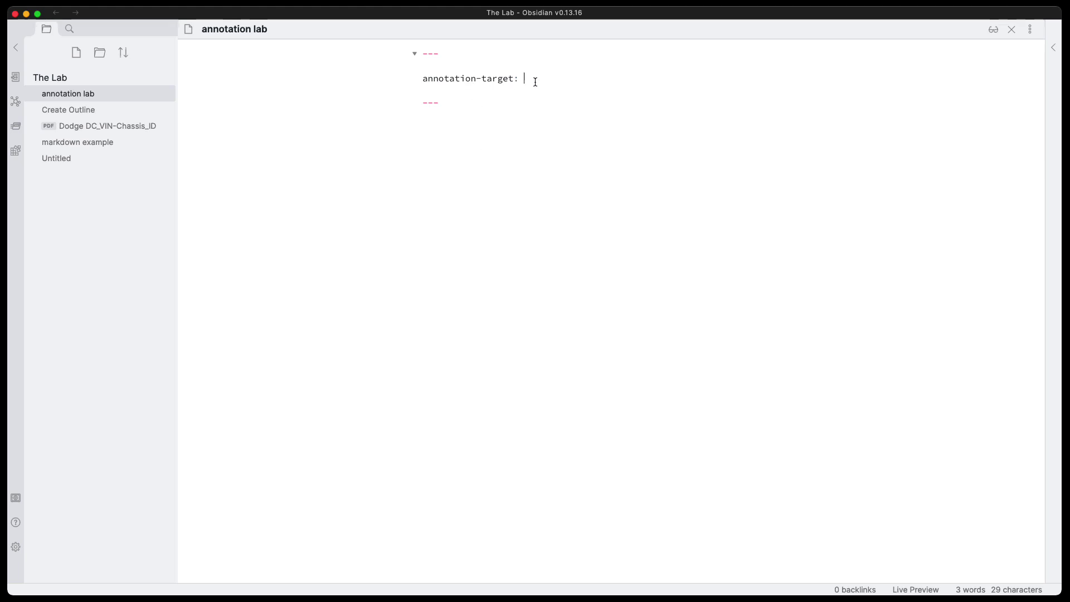
Set annotation-target to Dodge DC_VIN-Chassis_ID.pdf by dropping in the PDF link and stripping its ![[ ]] brackets
{"action": "mouse_move", "coordinate": [115, 126]}
{"action": "left_mouse_down"}
{"action": "mouse_move", "coordinate": [323, 119]}
{"action": "mouse_move", "coordinate": [537, 79]}
{"action": "left_mouse_up"}
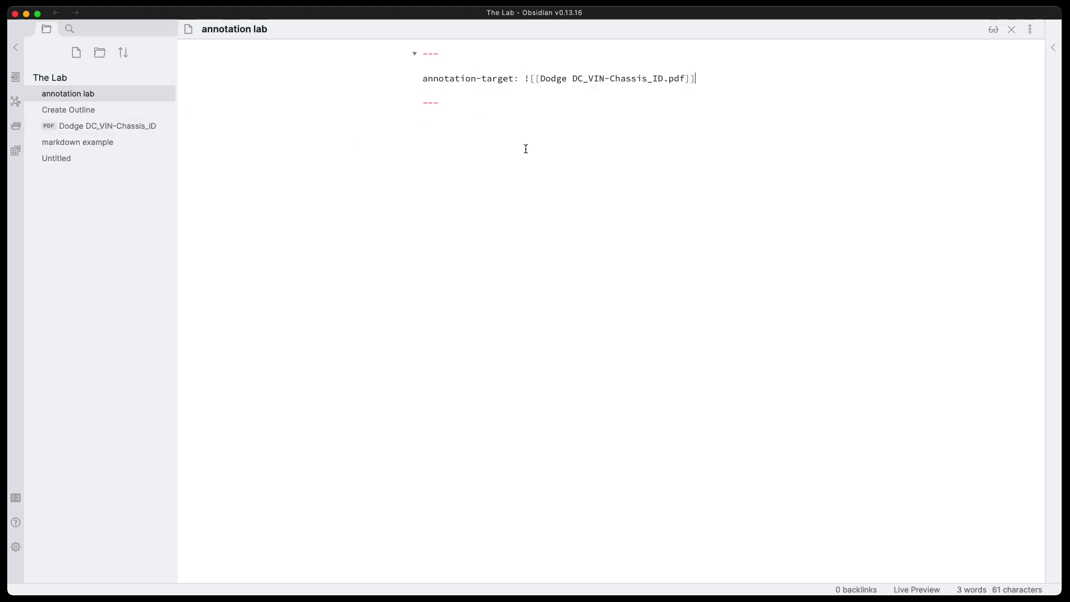
{"action": "left_click", "coordinate": [540, 80]}
{"action": "key", "text": "BackSpace"}
{"action": "key", "text": "BackSpace"}
{"action": "key", "text": "BackSpace"}
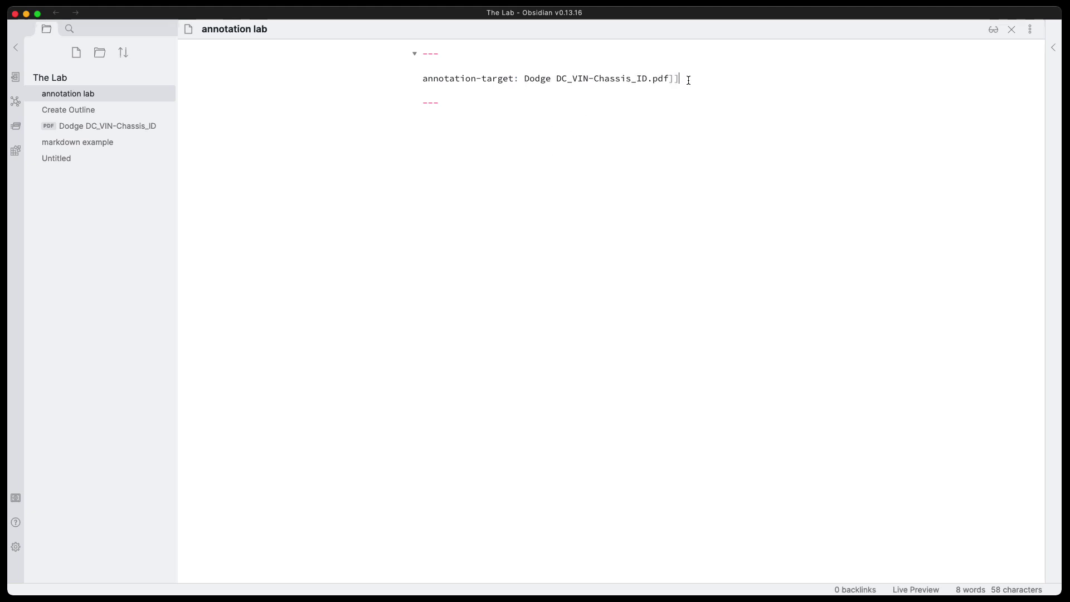
{"action": "key", "text": "BackSpace"}
{"action": "key", "text": "BackSpace"}
{"action": "left_click", "coordinate": [520, 97]}
{"action": "left_click", "coordinate": [1029, 28]}
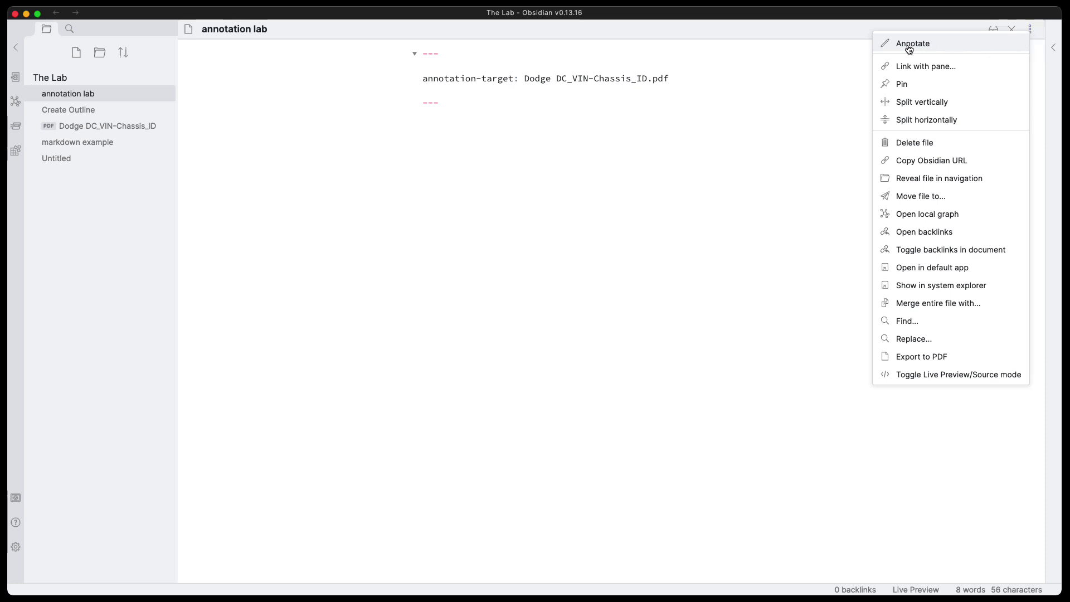
Choose Annotate from the note's menu to open the Dodge PDF in the Annotator view
{"action": "left_click", "coordinate": [937, 48]}
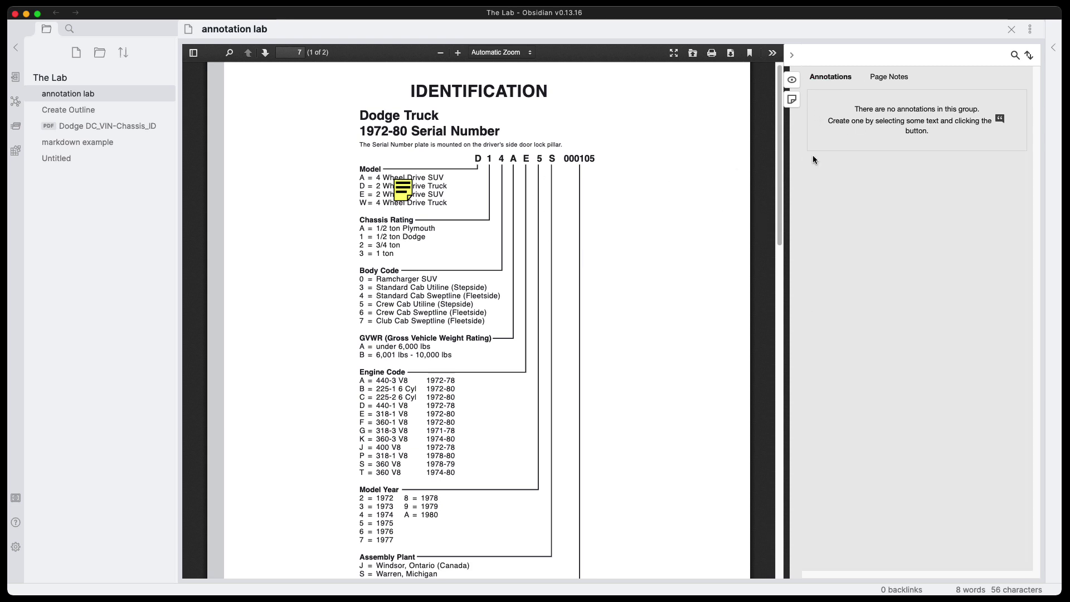
Annotate 'Ramcharger SUV' with the comment 'annotations test one' posted to Only Me, then view Page Notes
{"action": "triple_click", "coordinate": [379, 282]}
{"action": "left_click", "coordinate": [371, 281]}
{"action": "left_click_drag", "start_coordinate": [377, 281], "coordinate": [435, 281]}
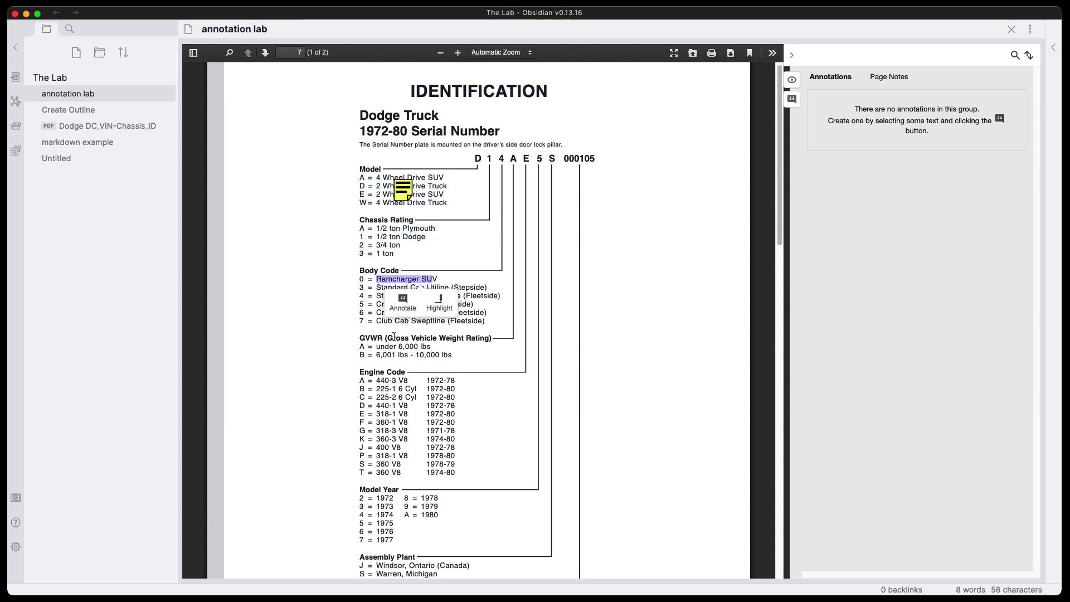
{"action": "left_click", "coordinate": [405, 303]}
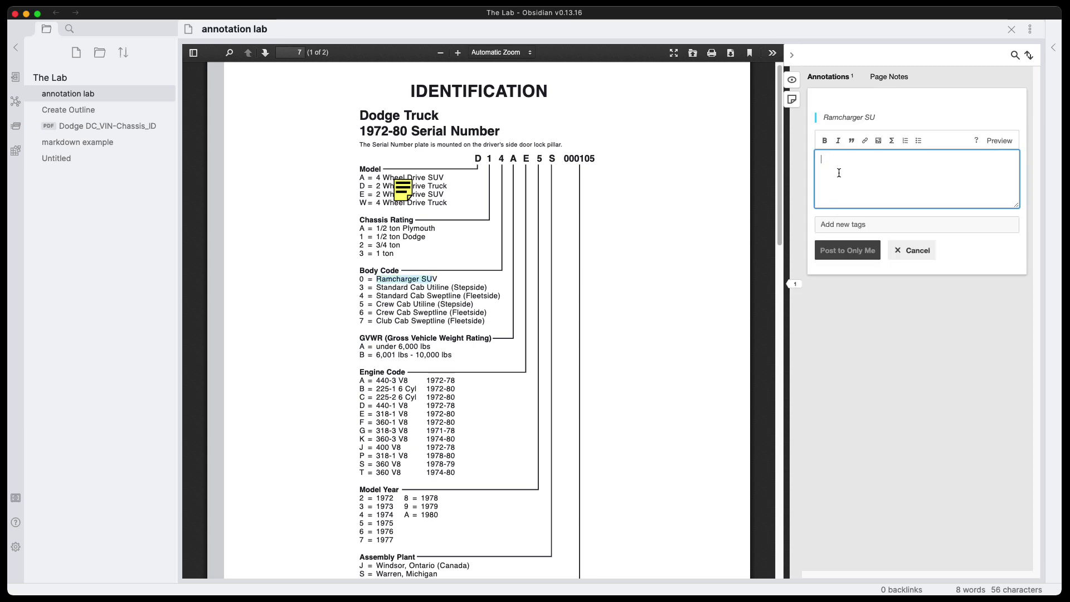
{"action": "type", "text": "annotations test one"}
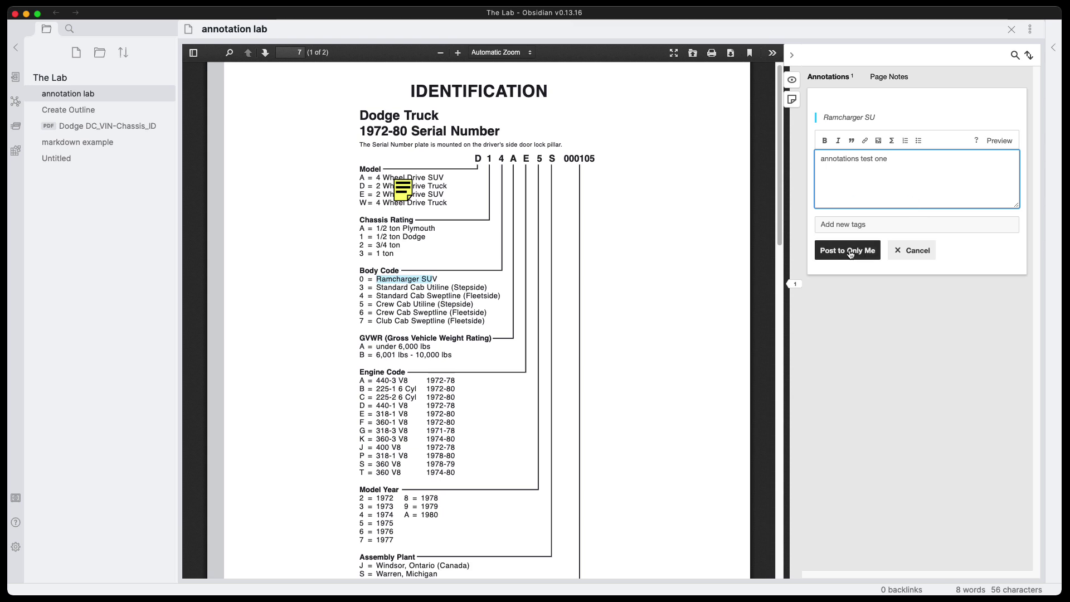
{"action": "left_click", "coordinate": [851, 247]}
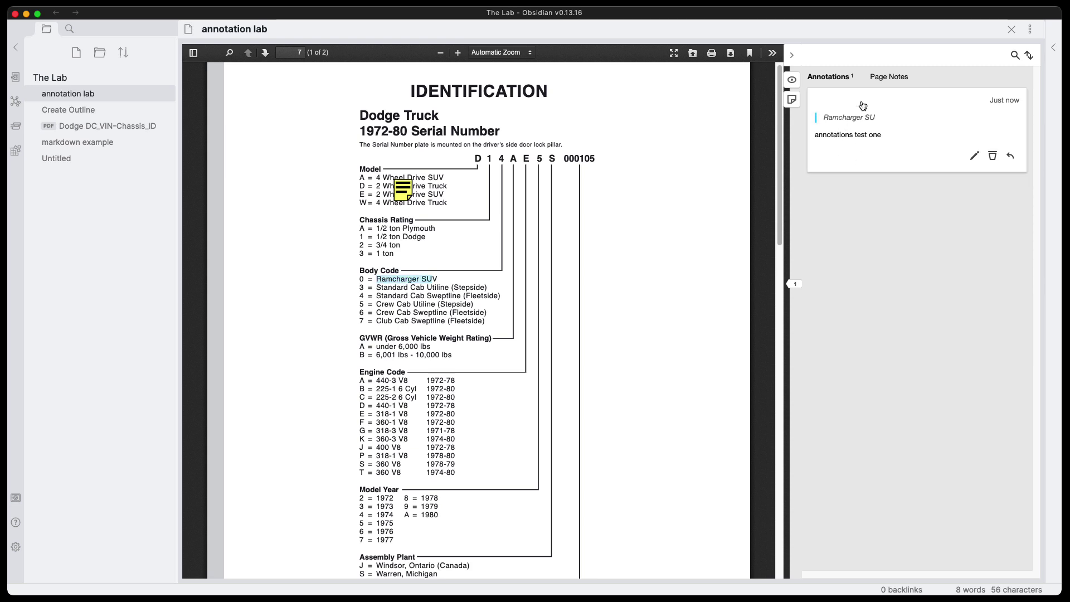
{"action": "left_click", "coordinate": [887, 79]}
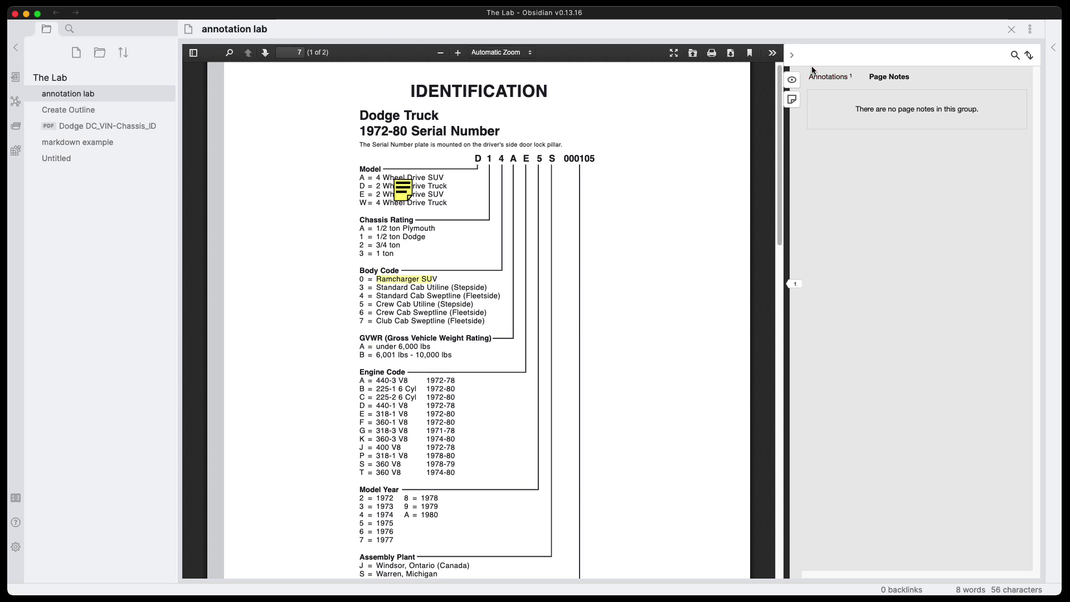
Return to the Annotations list, jump to the Ramcharger SUV highlight on page 7, and start a reply
{"action": "left_click", "coordinate": [828, 78]}
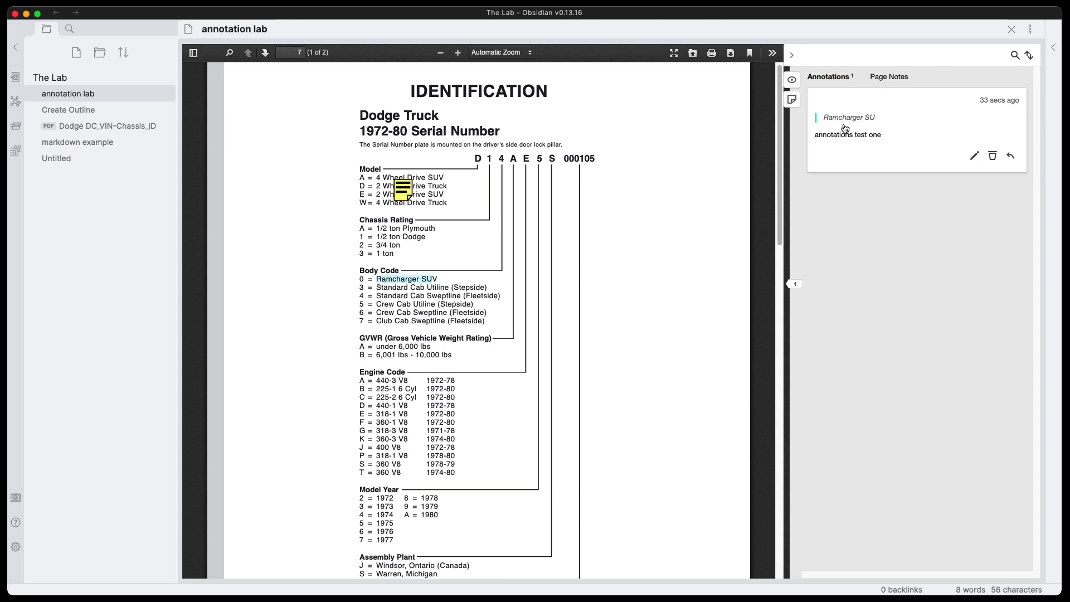
{"action": "scroll", "coordinate": [573, 327], "scroll_direction": "down", "scroll_amount": 15}
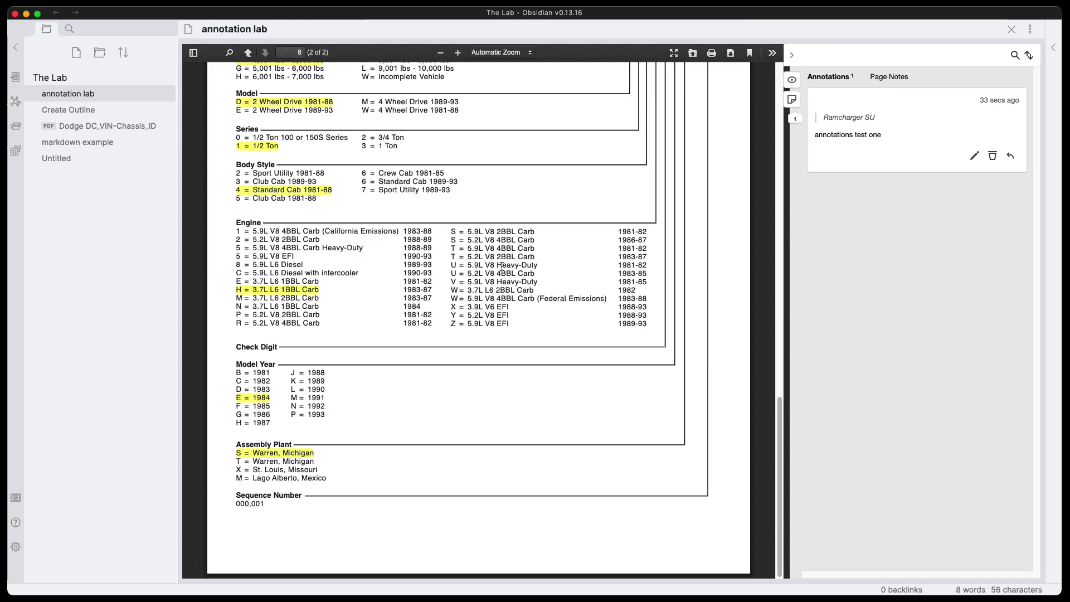
{"action": "left_click", "coordinate": [841, 119]}
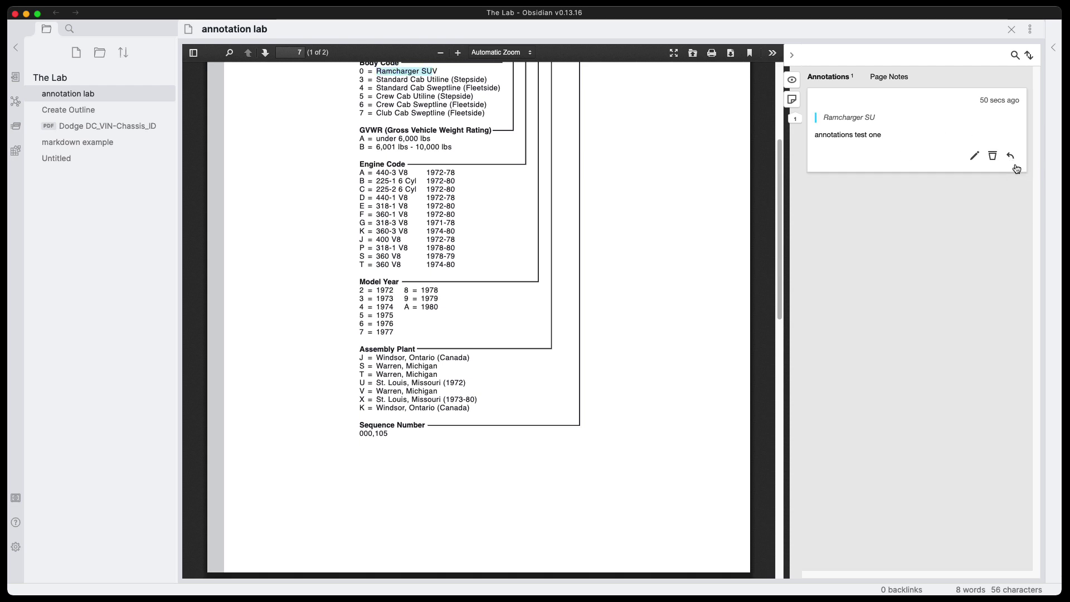
{"action": "left_click", "coordinate": [1014, 163]}
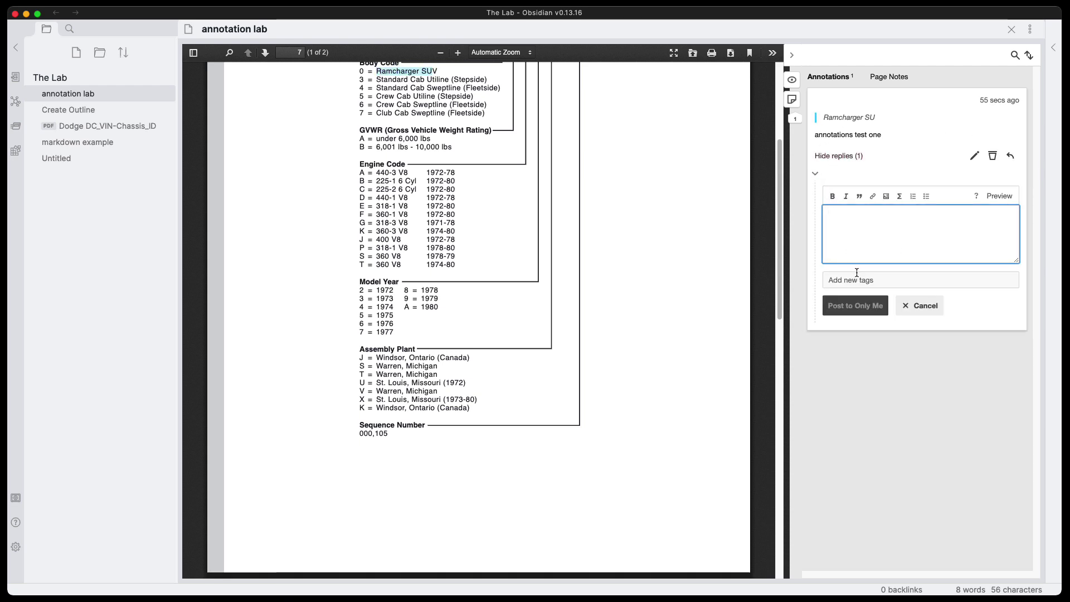
Discard the reply and repost the Ramcharger SU annotation tagged #myannotate
{"action": "left_click", "coordinate": [926, 306]}
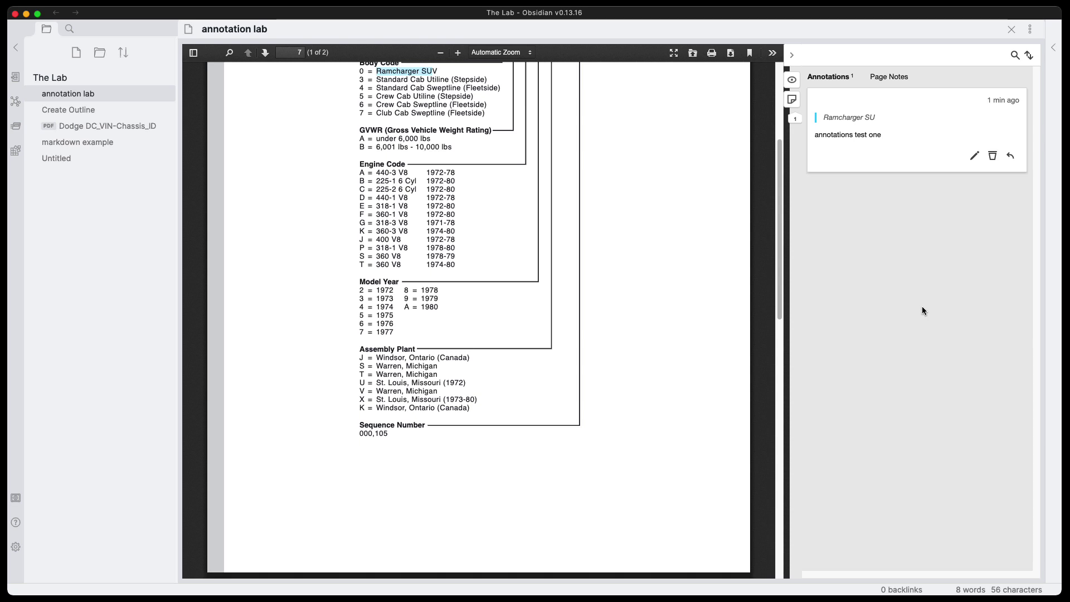
{"action": "left_click", "coordinate": [974, 156]}
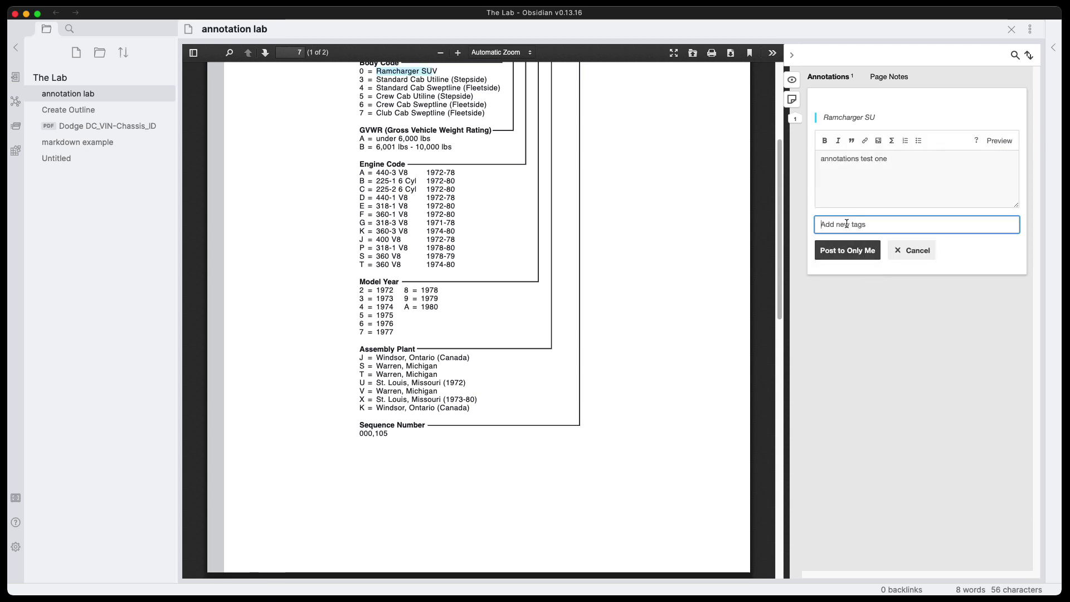
{"action": "key", "text": "Tab"}
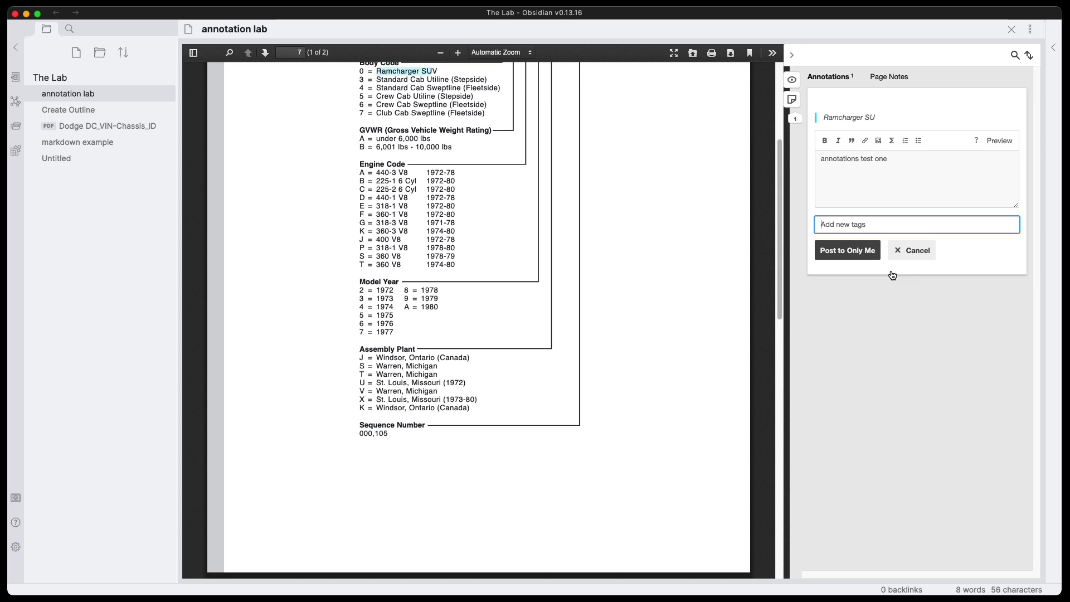
{"action": "type", "text": "#"}
{"action": "type", "text": "annotate"}
{"action": "left_click", "coordinate": [859, 251]}
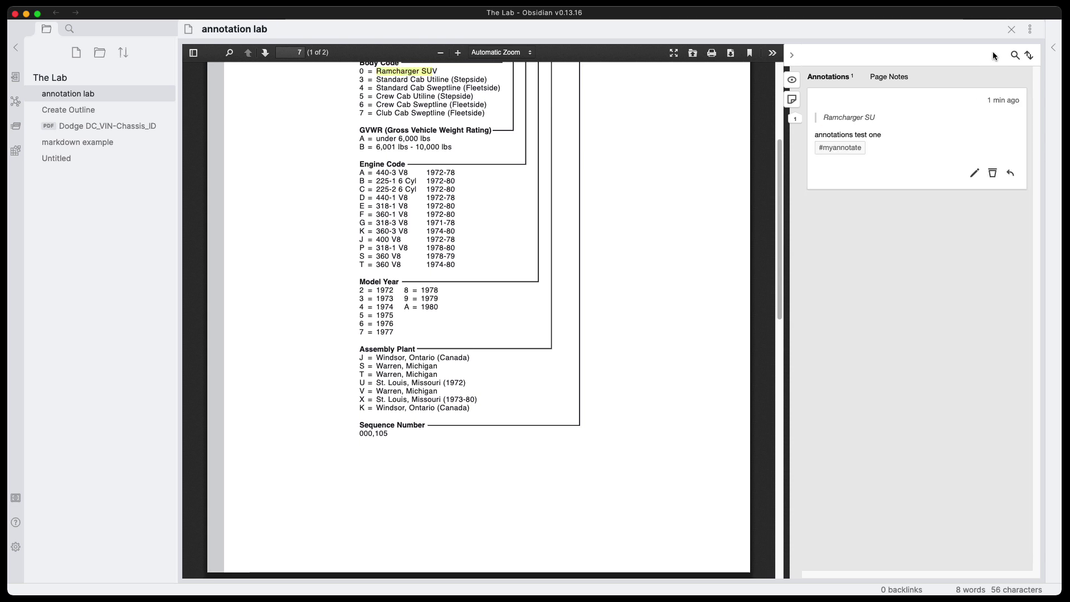
Close the note, search the vault for #myan, and open the annotation lab result
{"action": "left_click", "coordinate": [1012, 32]}
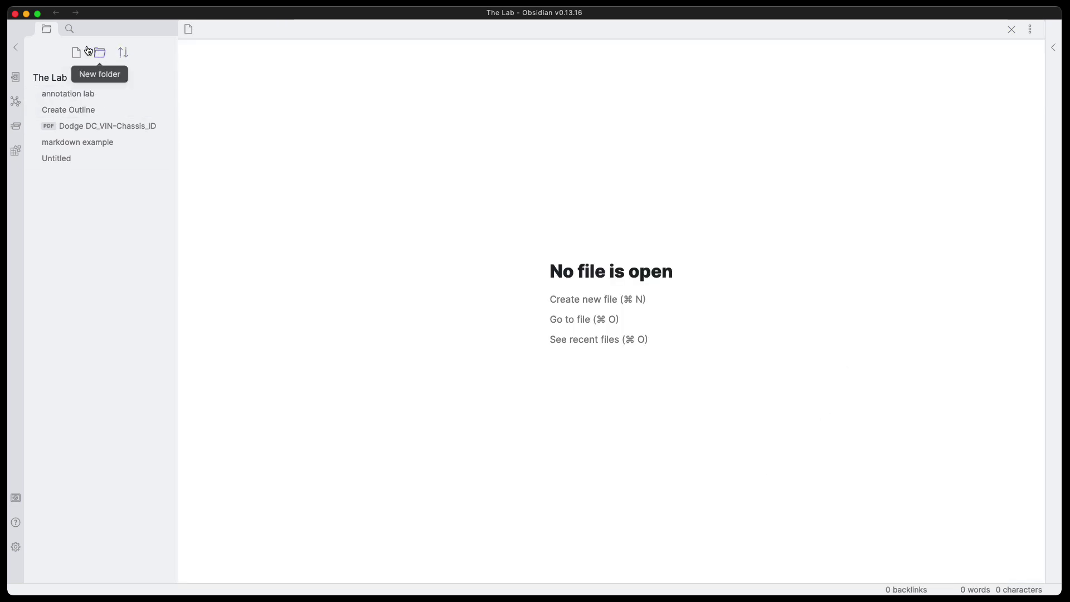
{"action": "left_click", "coordinate": [69, 29]}
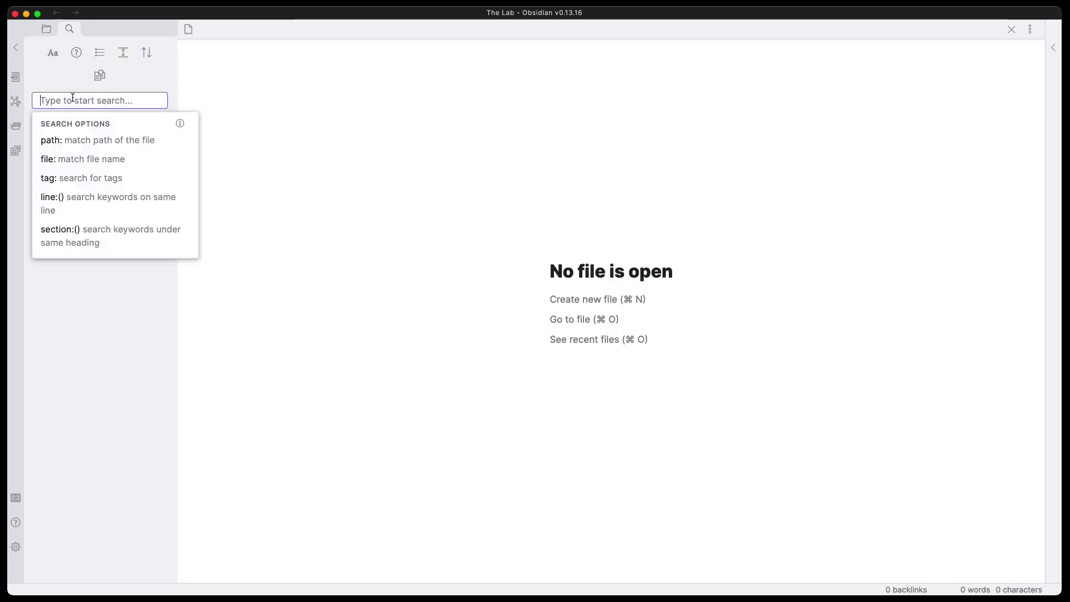
{"action": "type", "text": "#myan"}
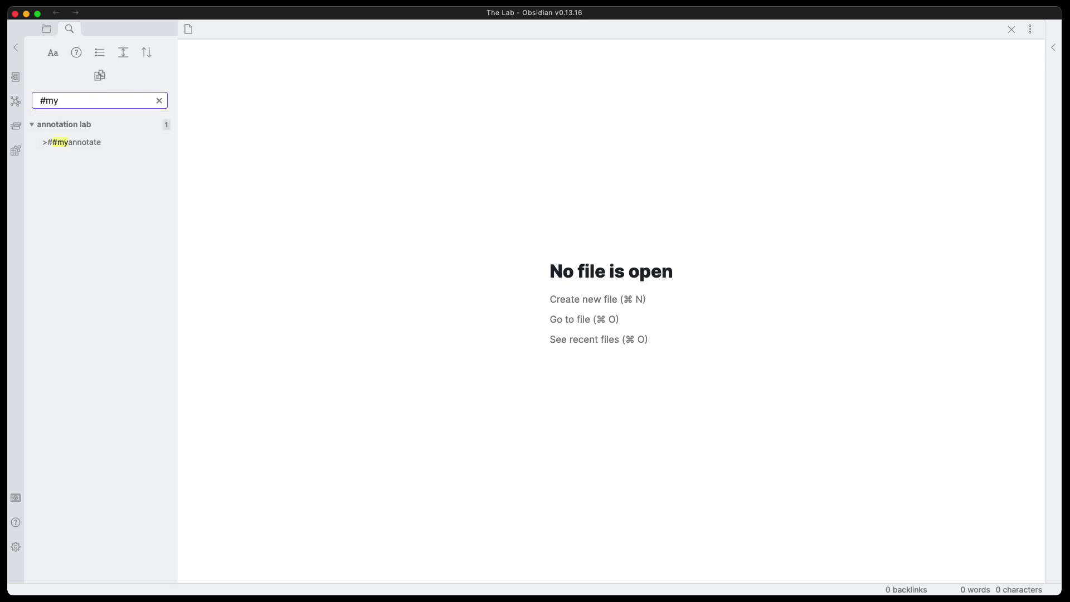
{"action": "left_click", "coordinate": [71, 144]}
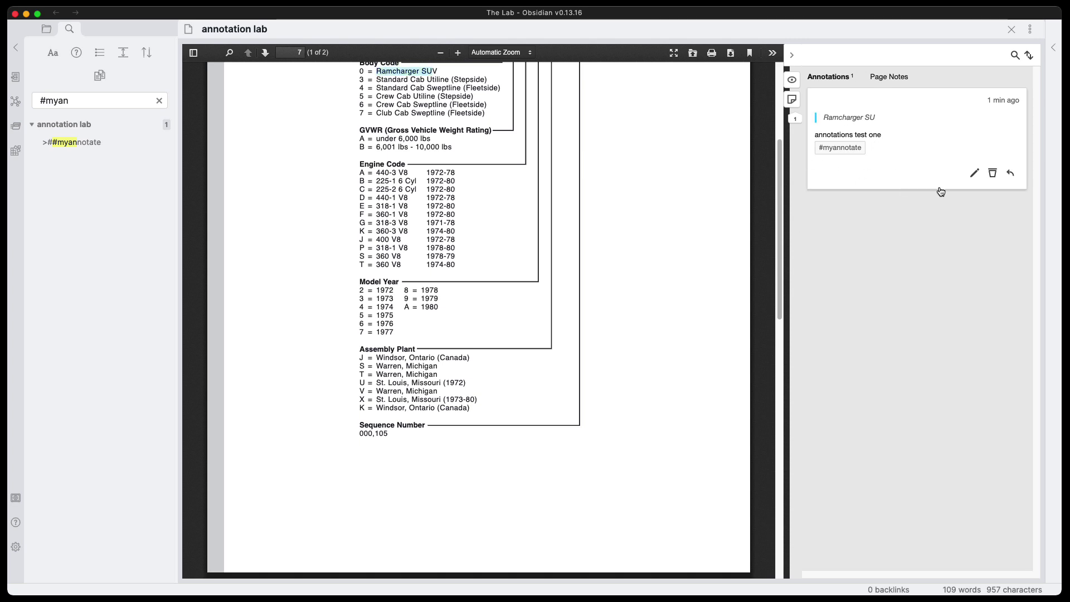
Remove the #myannotate tag from the annotation, save it, close the PDF, and clear the search query
{"action": "left_click", "coordinate": [974, 173]}
{"action": "left_click", "coordinate": [874, 224]}
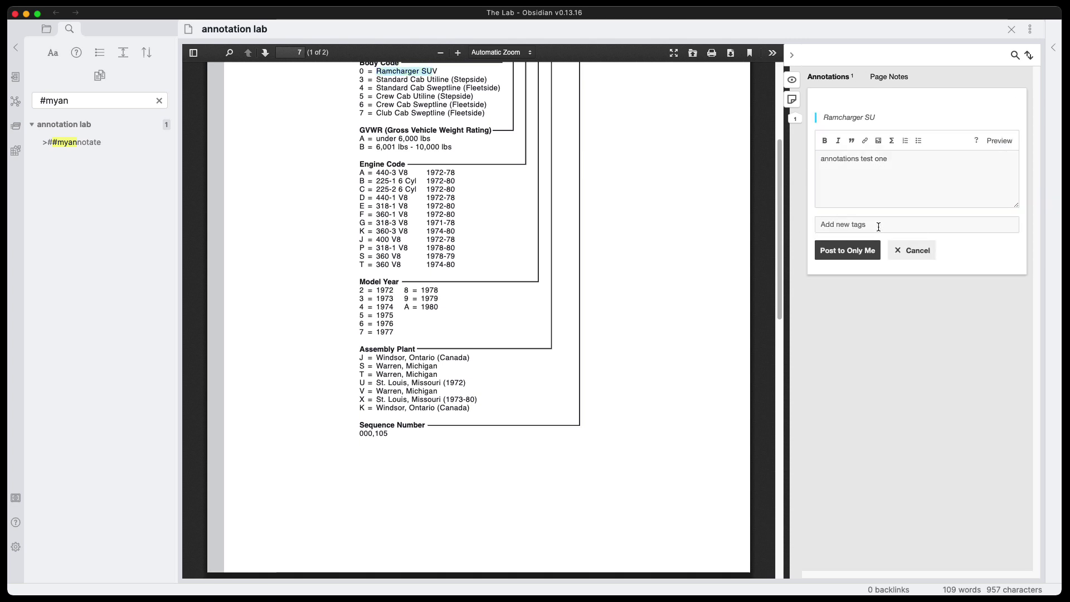
{"action": "left_click", "coordinate": [855, 252]}
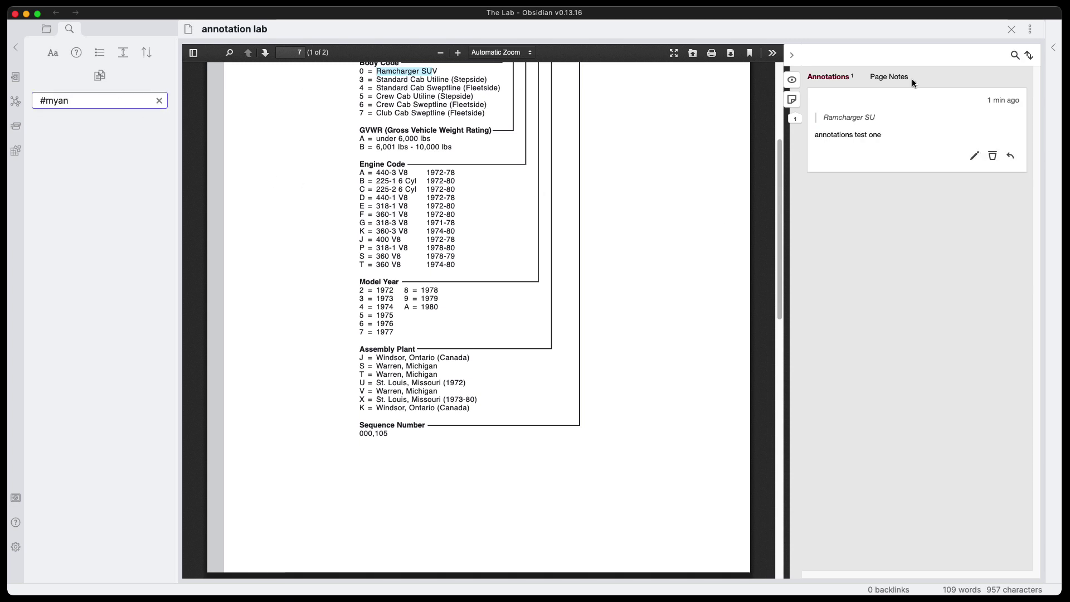
{"action": "left_click", "coordinate": [1012, 29]}
{"action": "left_click", "coordinate": [108, 99]}
{"action": "key", "text": "BackSpace"}
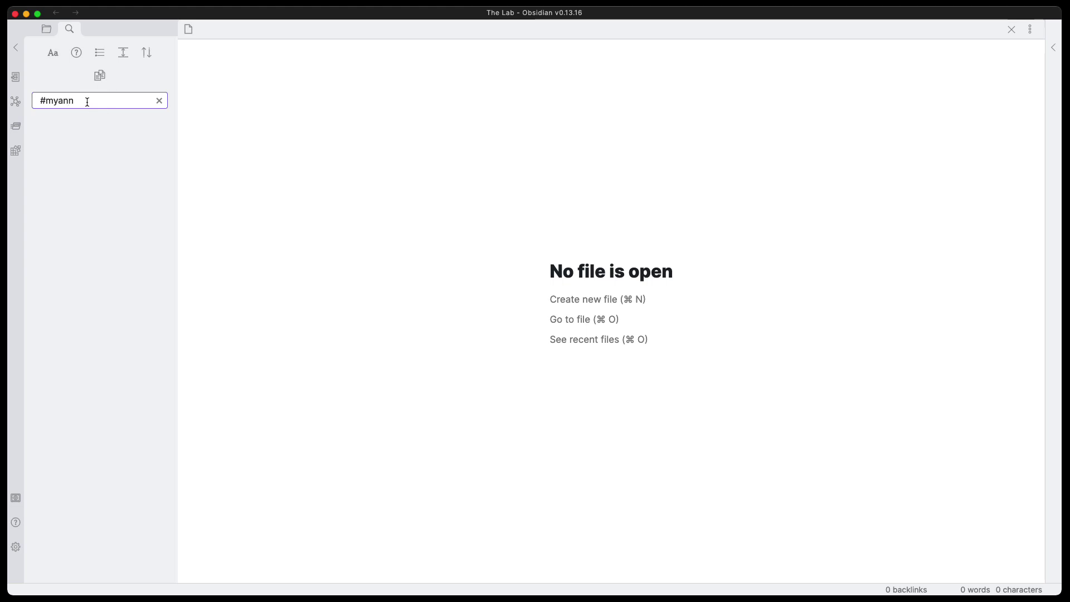
{"action": "key", "text": "super+a"}
{"action": "key", "text": "BackSpace"}
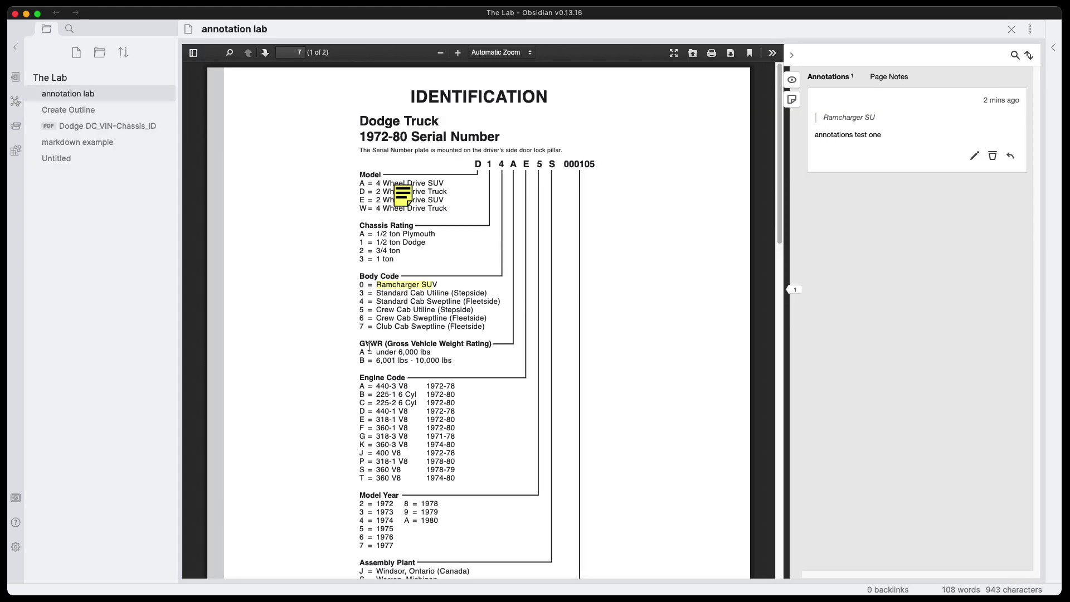
Highlight the page 2 engine line "1 = 5.9L V8 4BBL Carb (California Emissions)" as a second annotation
{"action": "left_click_drag", "start_coordinate": [365, 344], "coordinate": [471, 345]}
{"action": "scroll", "coordinate": [470, 402], "scroll_direction": "down", "scroll_amount": 6}
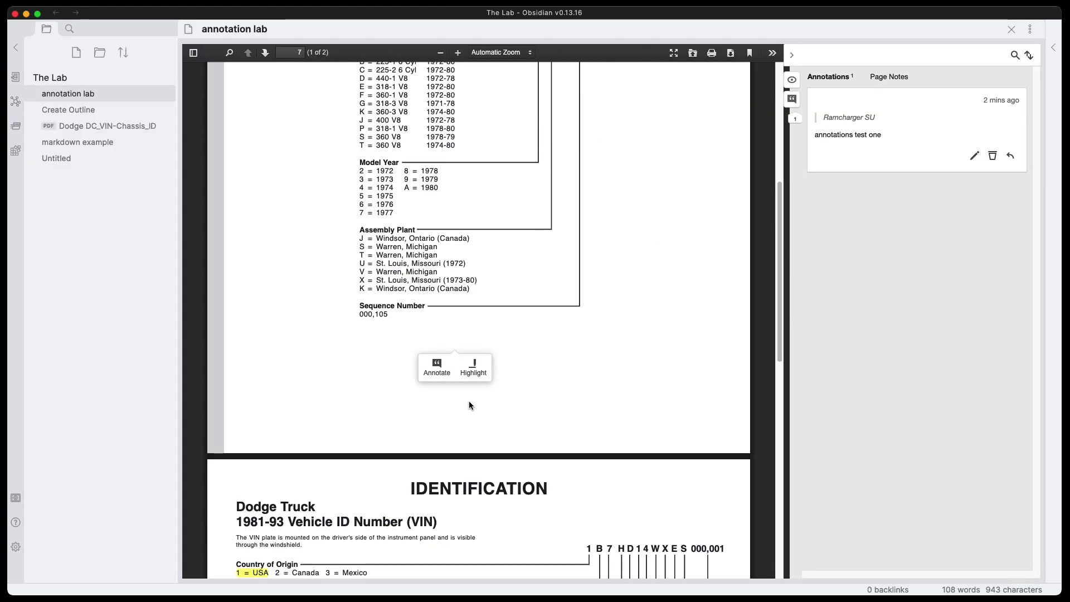
{"action": "scroll", "coordinate": [469, 400], "scroll_direction": "down", "scroll_amount": 6}
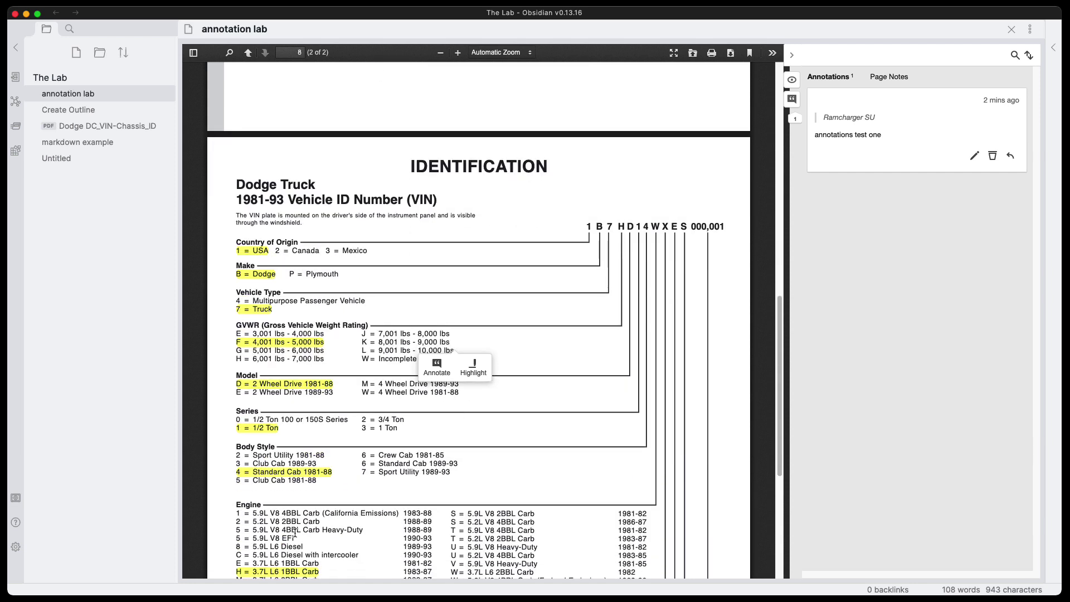
{"action": "left_click", "coordinate": [250, 522]}
{"action": "left_click_drag", "start_coordinate": [236, 515], "coordinate": [390, 514]}
{"action": "left_click", "coordinate": [406, 541]}
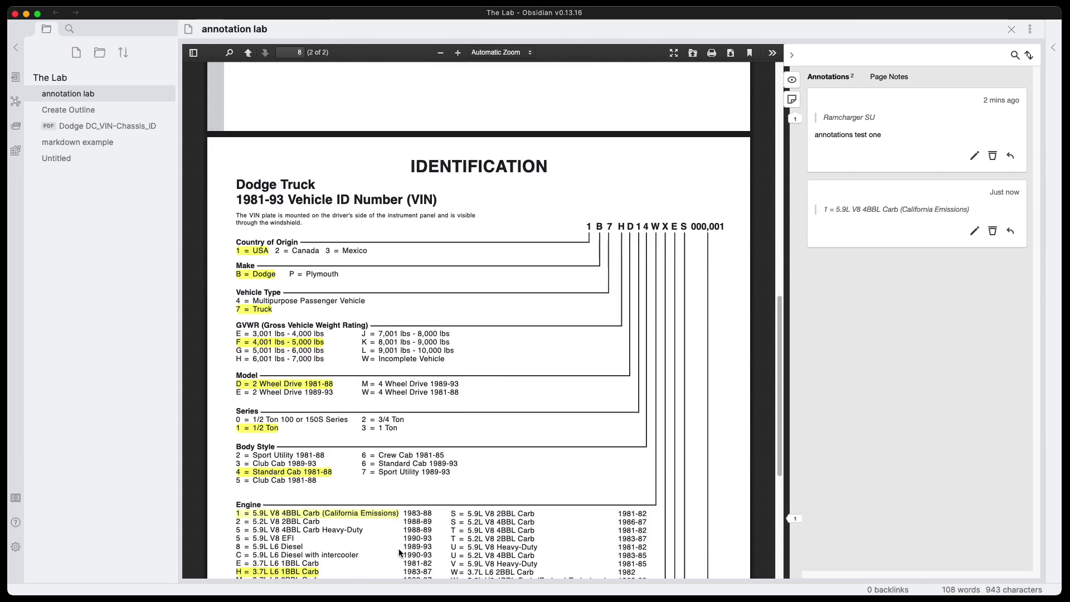
Check the annotation sort choices, then bring up the annotation search box
{"action": "left_click", "coordinate": [1030, 55]}
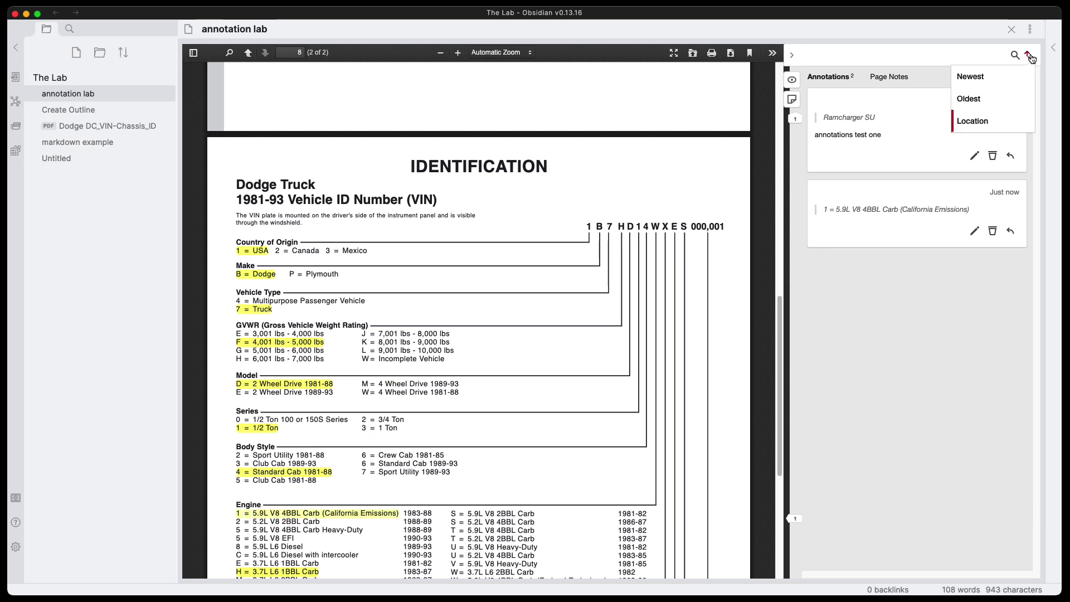
{"action": "left_click", "coordinate": [991, 61]}
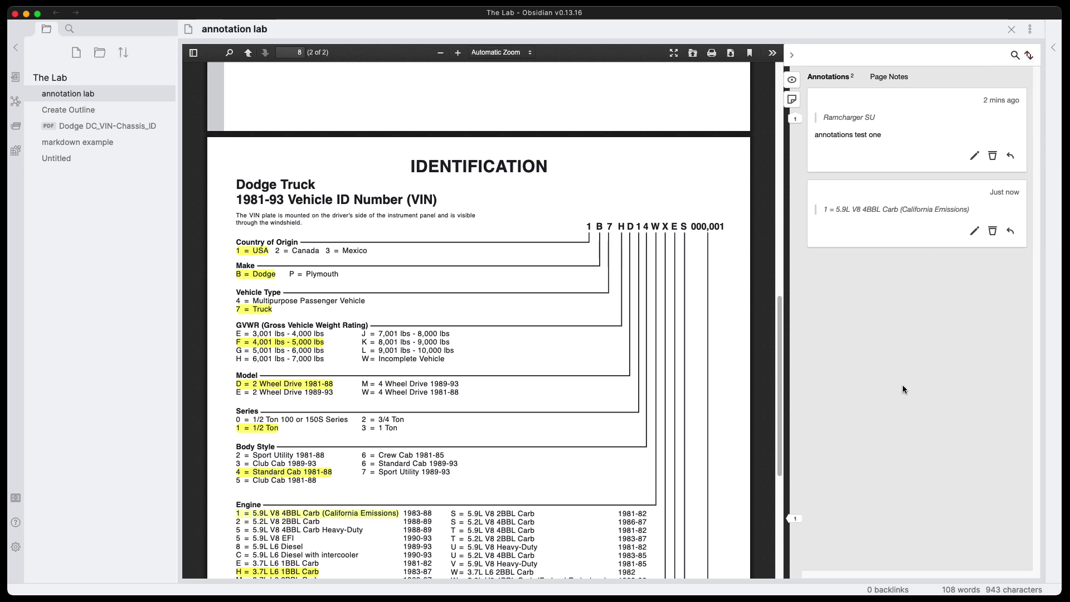
{"action": "left_click", "coordinate": [1015, 55]}
Dismiss the annotation search, scroll back up in the PDF, and bring up the note tab's More options menu
{"action": "key", "text": "Escape"}
{"action": "scroll", "coordinate": [580, 333], "scroll_direction": "up", "scroll_amount": 15}
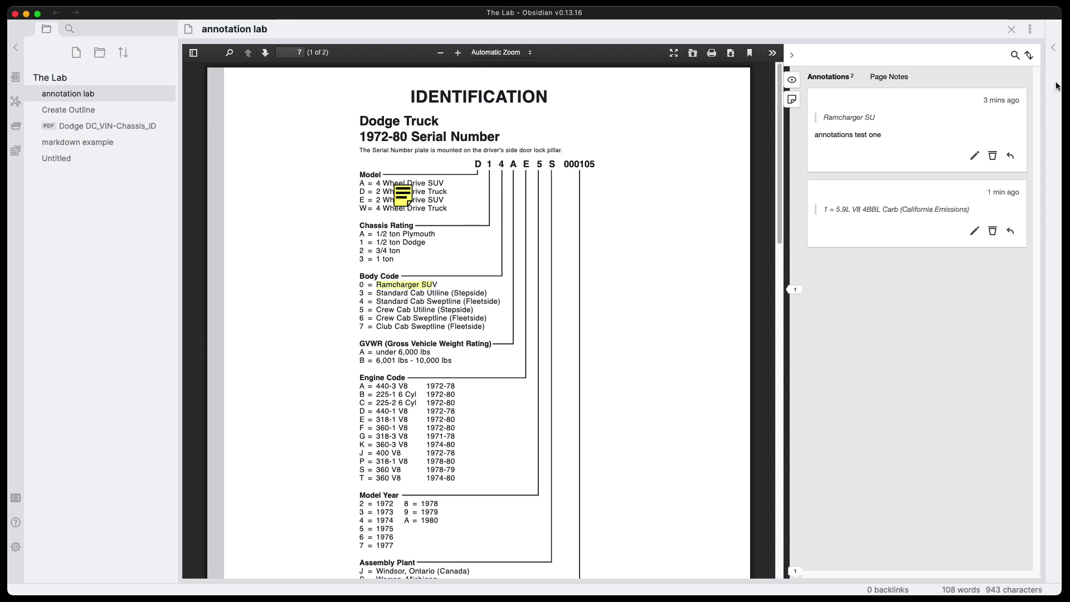
{"action": "left_click", "coordinate": [1030, 29]}
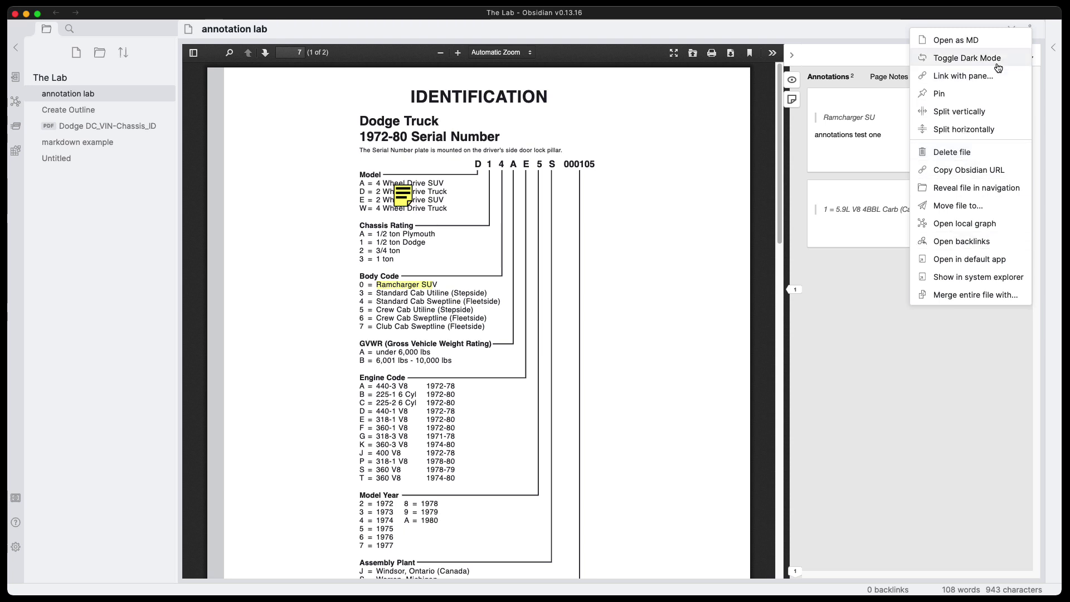
Show the annotation lab note as markdown and export it to PDF at Letter size with default margins
{"action": "left_click", "coordinate": [955, 40]}
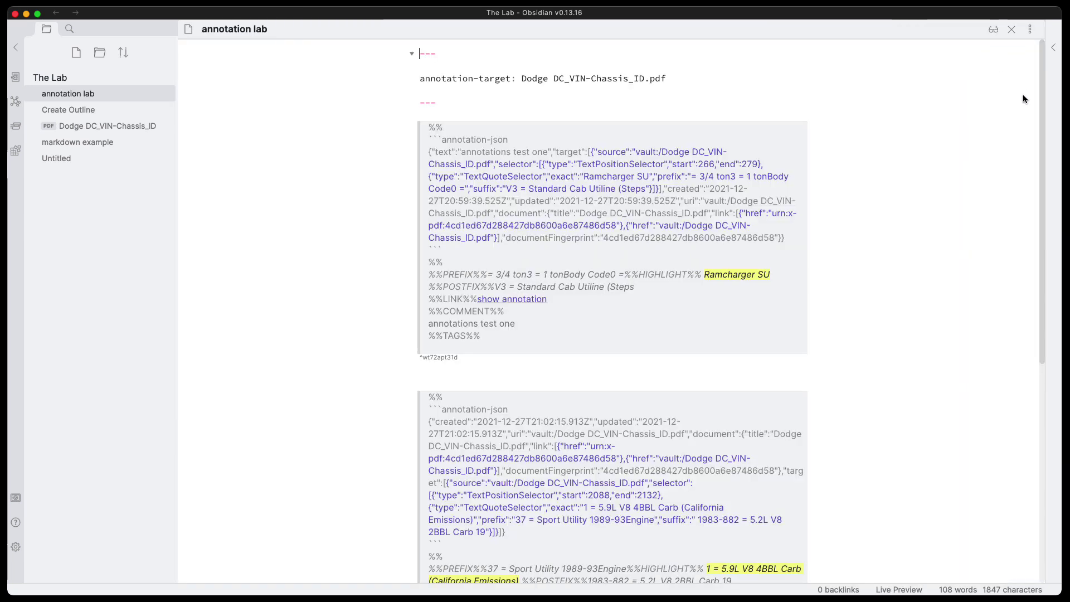
{"action": "left_click", "coordinate": [1030, 28]}
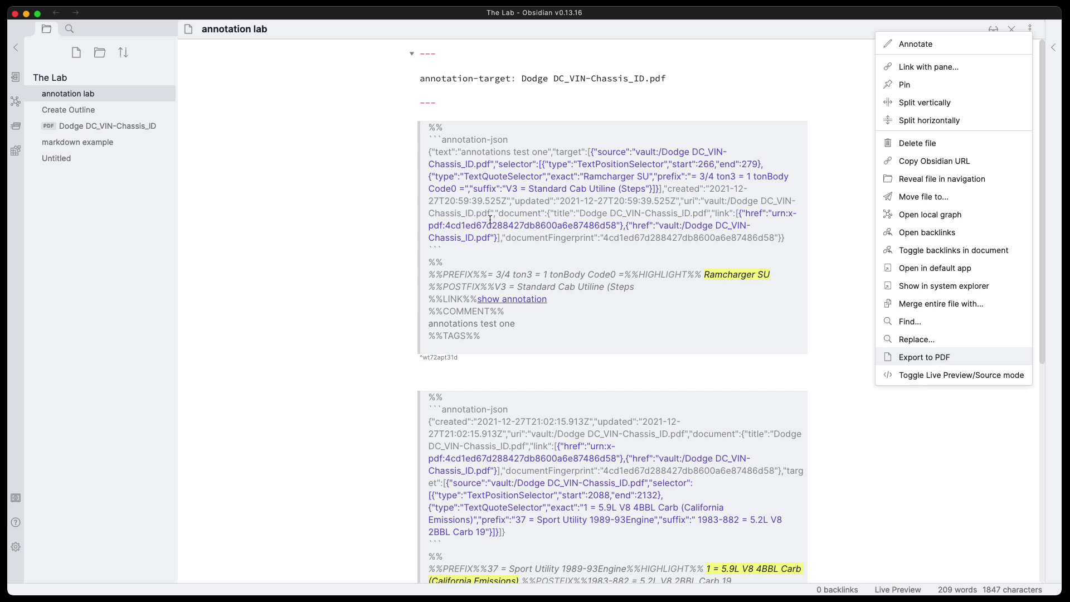
{"action": "left_click", "coordinate": [925, 358]}
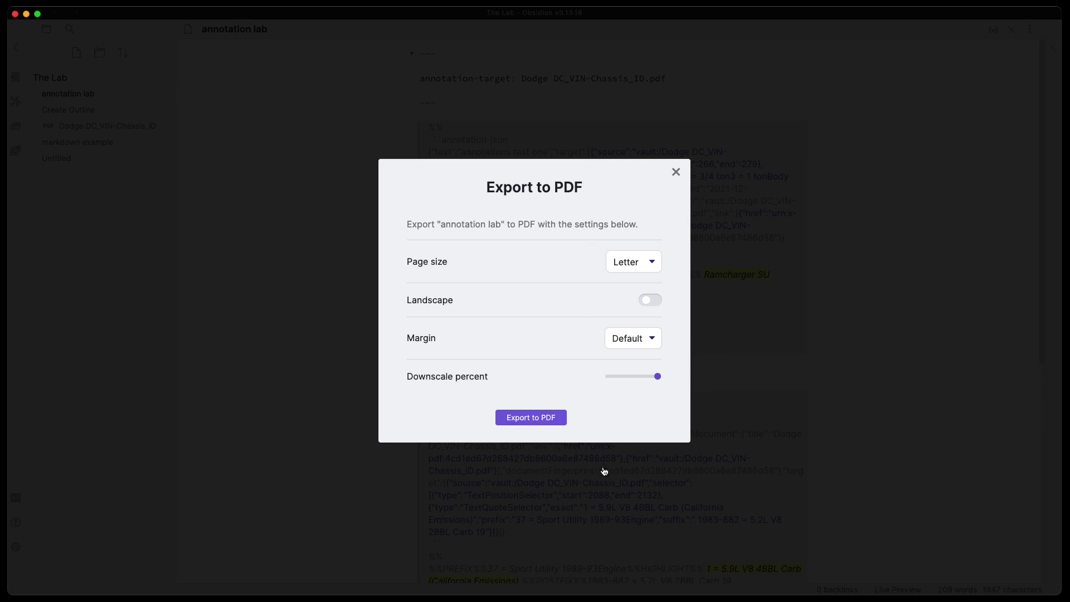
{"action": "left_click", "coordinate": [528, 419]}
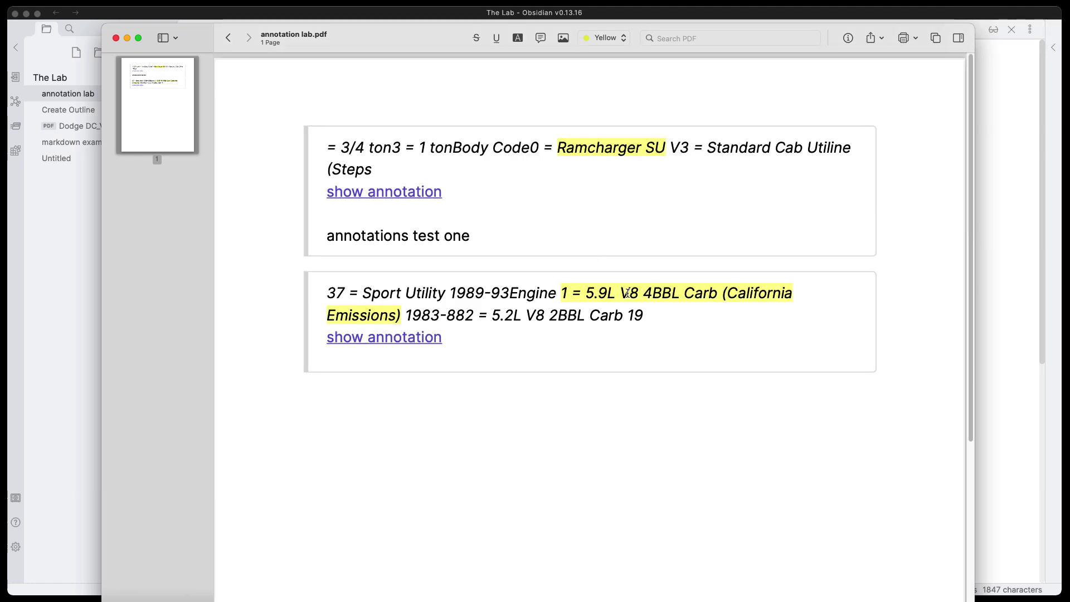
Inspect the first annotation's text in annotation lab.pdf, then close Preview to return to Obsidian
{"action": "left_click", "coordinate": [563, 405]}
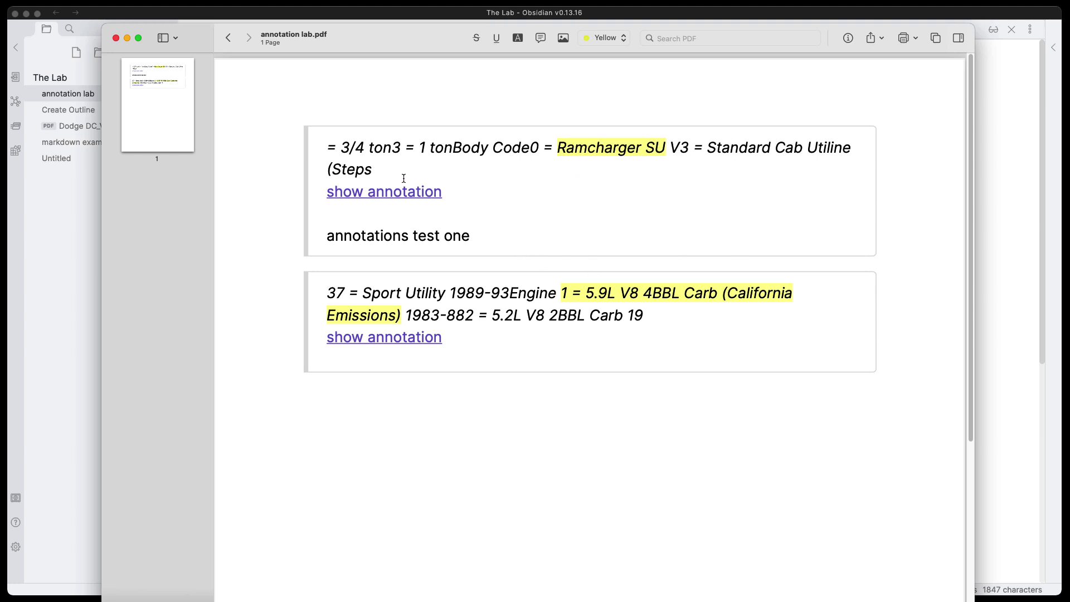
{"action": "left_click_drag", "start_coordinate": [328, 150], "coordinate": [420, 168]}
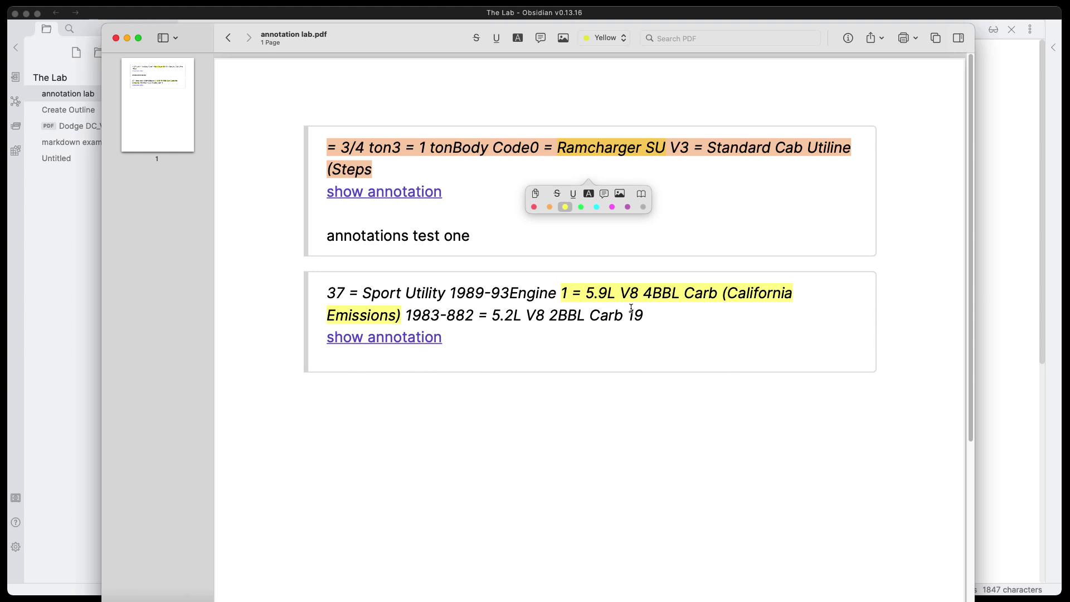
{"action": "left_click", "coordinate": [609, 272]}
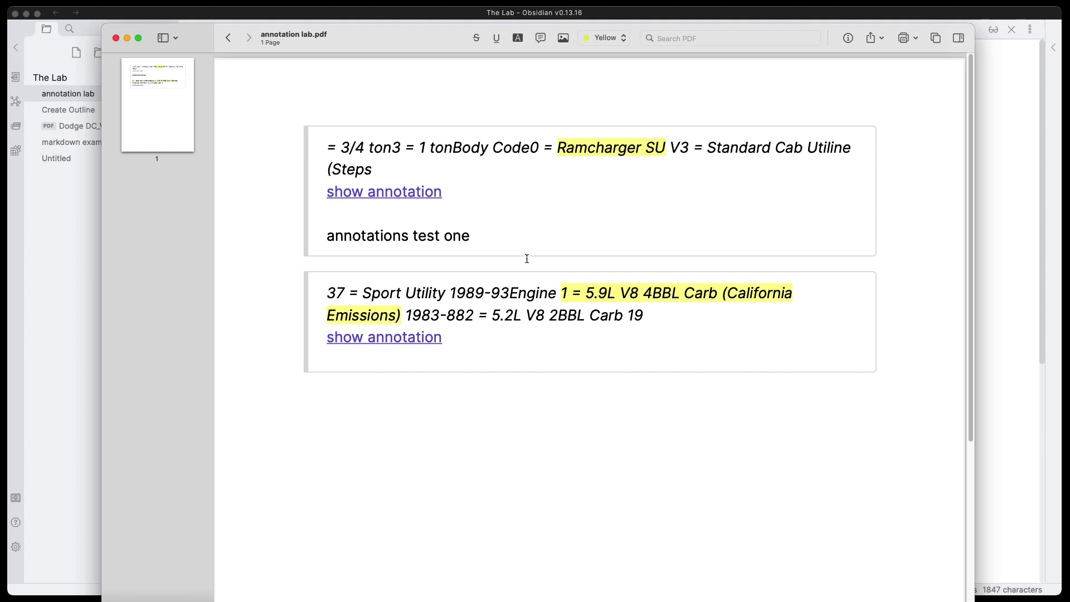
{"action": "key", "text": "super+w"}
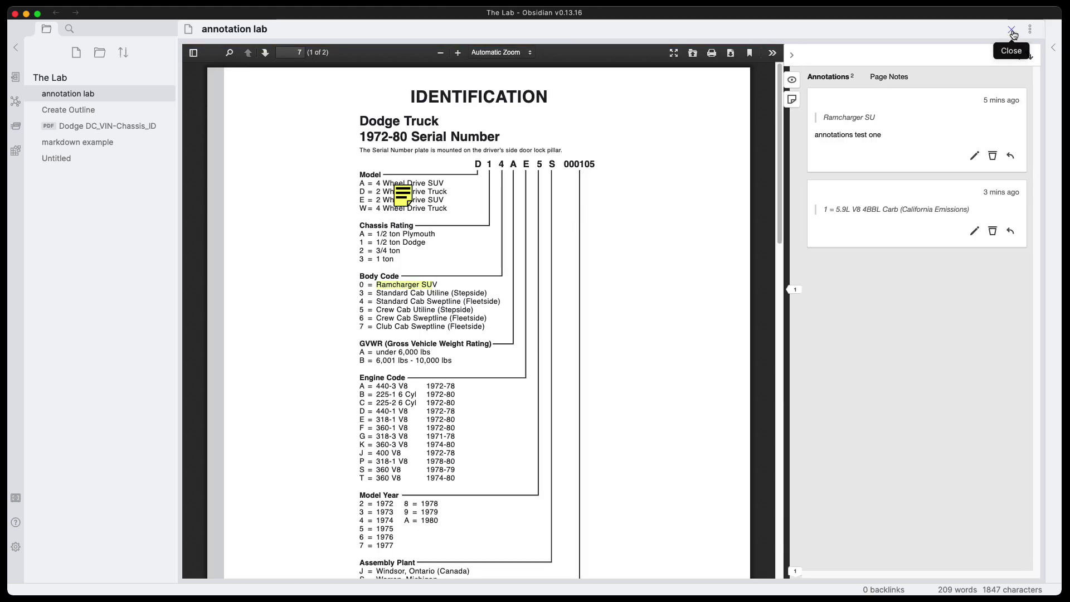
Close the annotation lab note, browse the Dodge DC_VIN-Chassis_ID PDF, then navigate back to the note
{"action": "left_click", "coordinate": [1012, 30]}
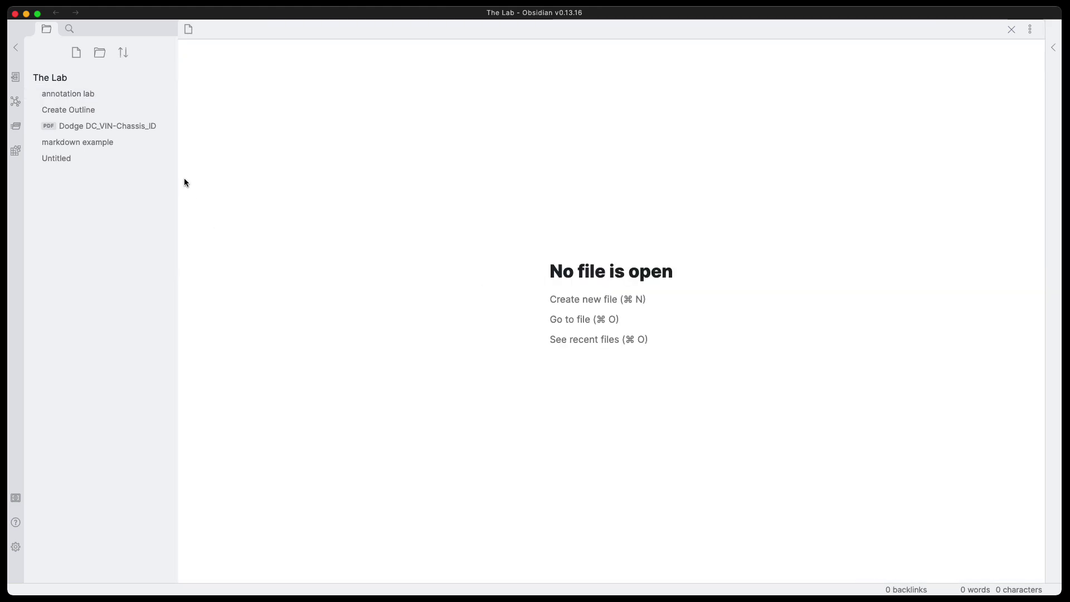
{"action": "left_click", "coordinate": [103, 126]}
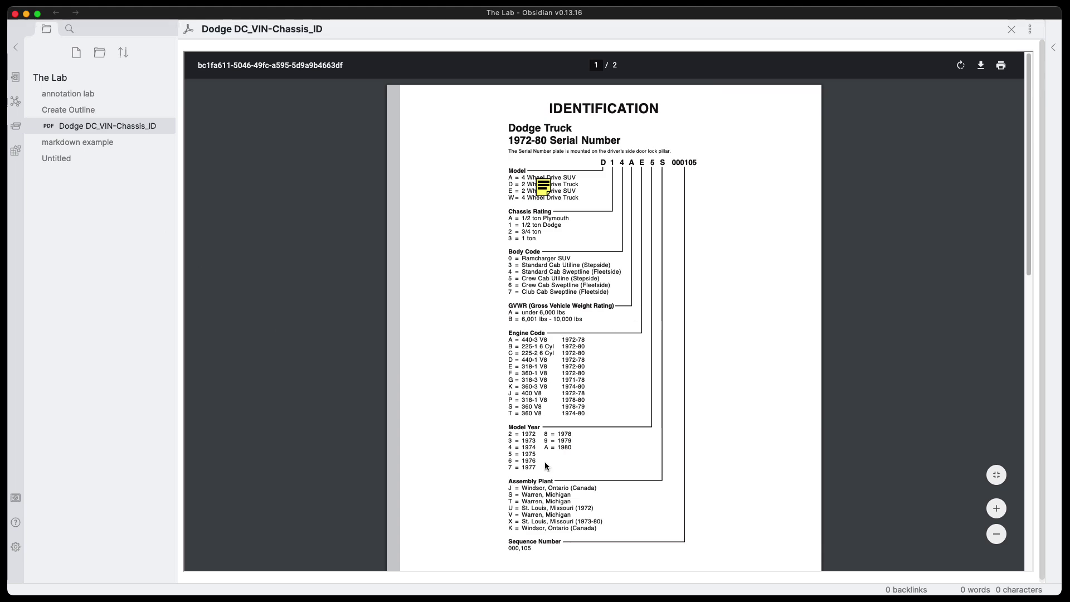
{"action": "scroll", "coordinate": [555, 459], "scroll_direction": "down", "scroll_amount": 5}
{"action": "scroll", "coordinate": [558, 443], "scroll_direction": "down", "scroll_amount": 6}
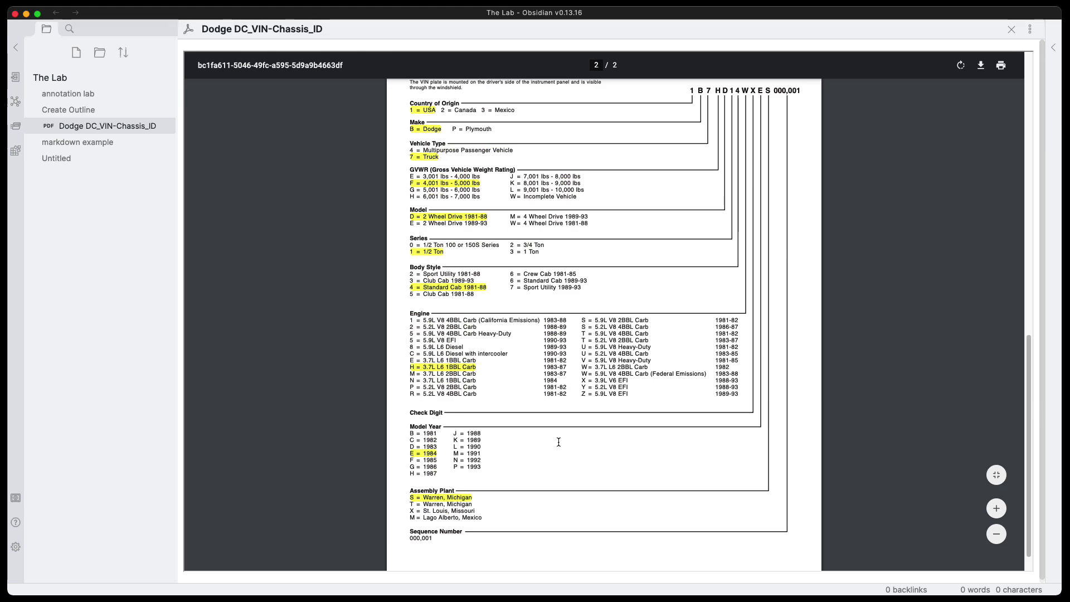
{"action": "scroll", "coordinate": [558, 442], "scroll_direction": "up", "scroll_amount": 12}
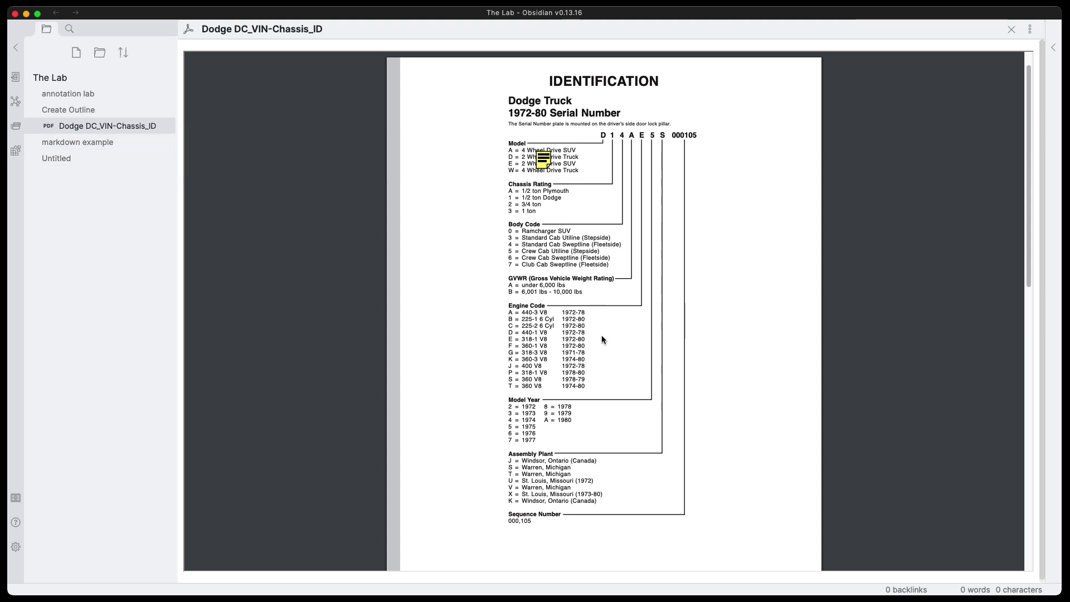
{"action": "mouse_move", "coordinate": [984, 66]}
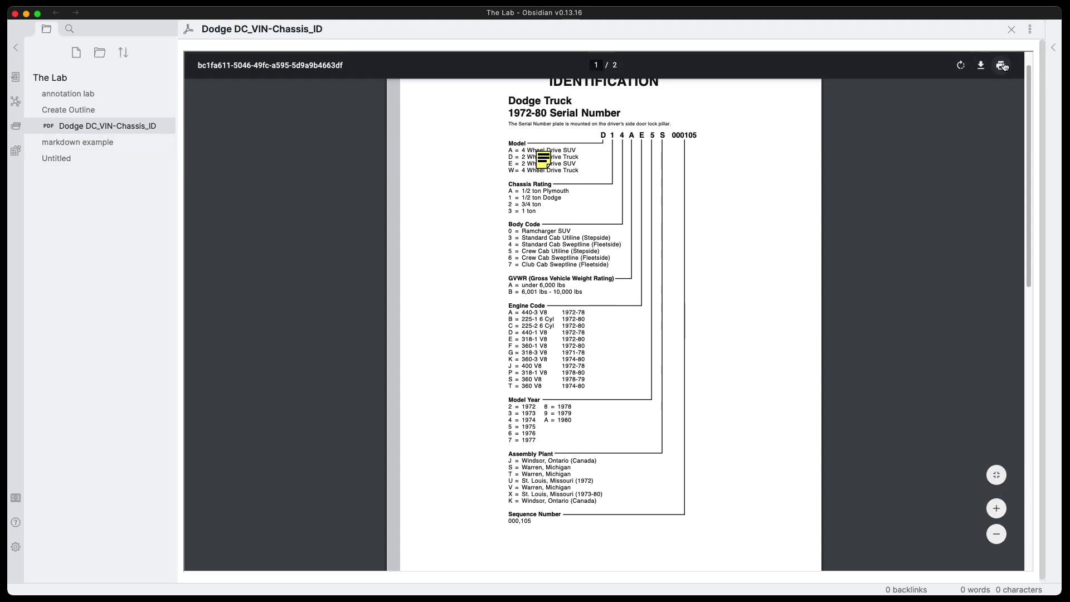
{"action": "key", "text": "super+alt+Left"}
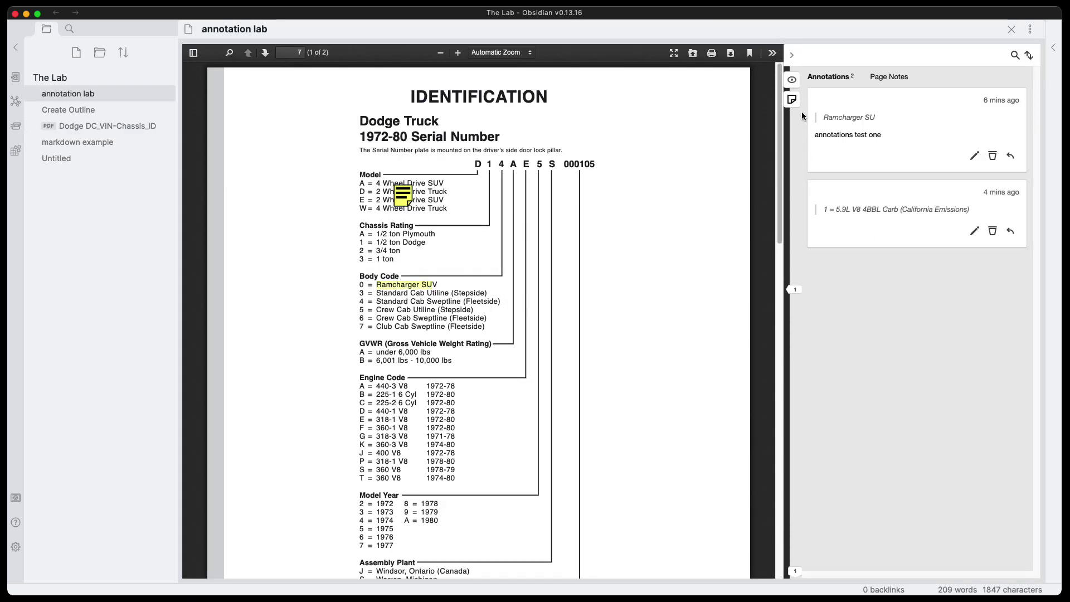
{"action": "left_click", "coordinate": [792, 82]}
{"action": "scroll", "coordinate": [500, 372], "scroll_direction": "down", "scroll_amount": 10}
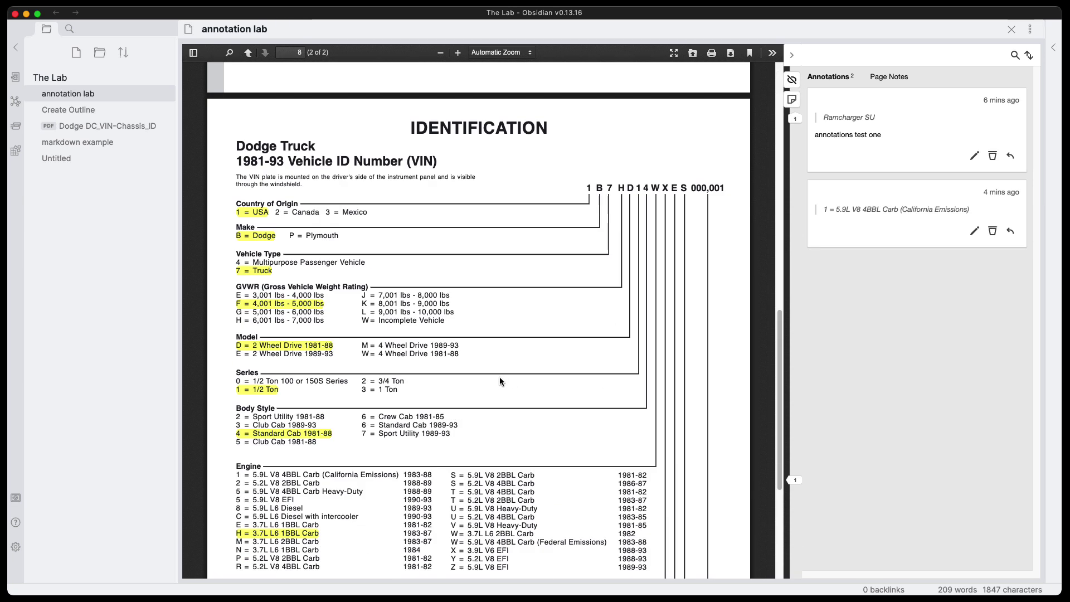
{"action": "scroll", "coordinate": [498, 379], "scroll_direction": "up", "scroll_amount": 6}
{"action": "scroll", "coordinate": [496, 387], "scroll_direction": "up", "scroll_amount": 5}
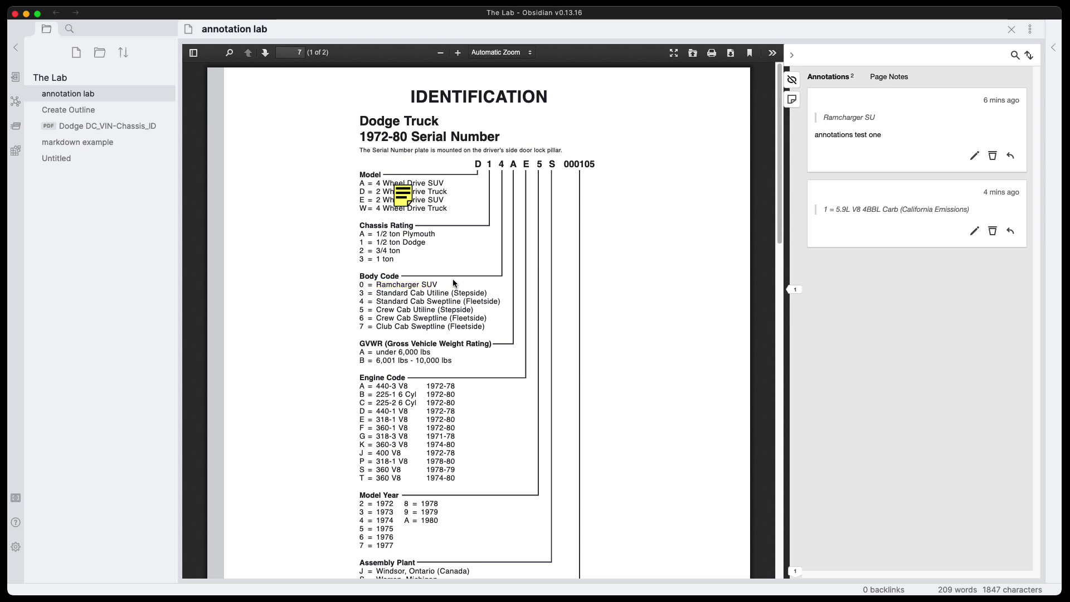
{"action": "left_click", "coordinate": [792, 80]}
Post a page note reading "page 1 note" on the first PDF page
{"action": "left_click", "coordinate": [794, 103]}
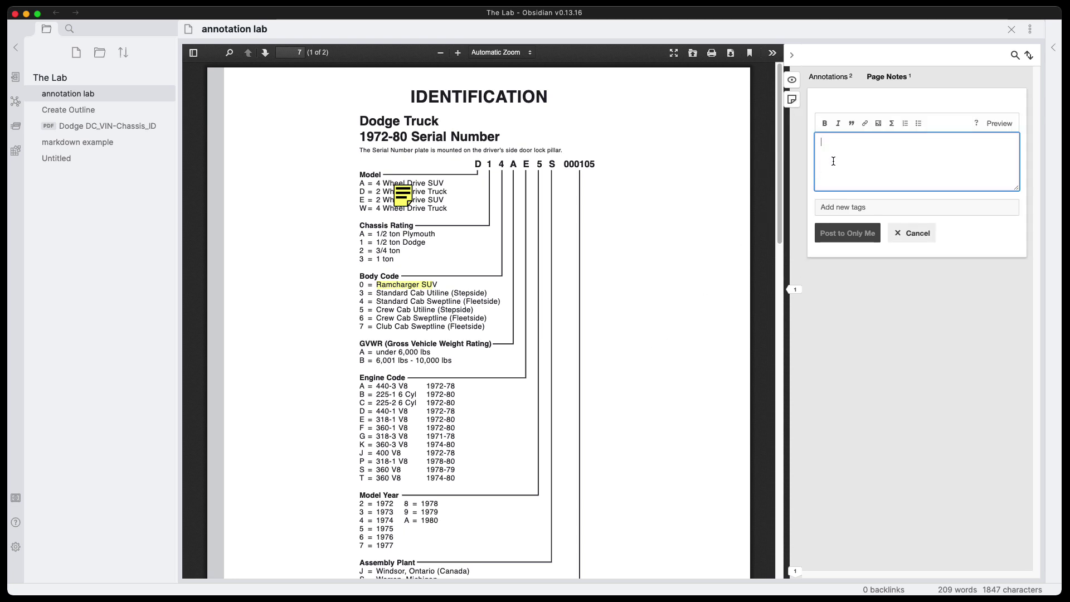
{"action": "type", "text": "page 1 note"}
{"action": "key", "text": "Return"}
{"action": "left_click", "coordinate": [845, 235]}
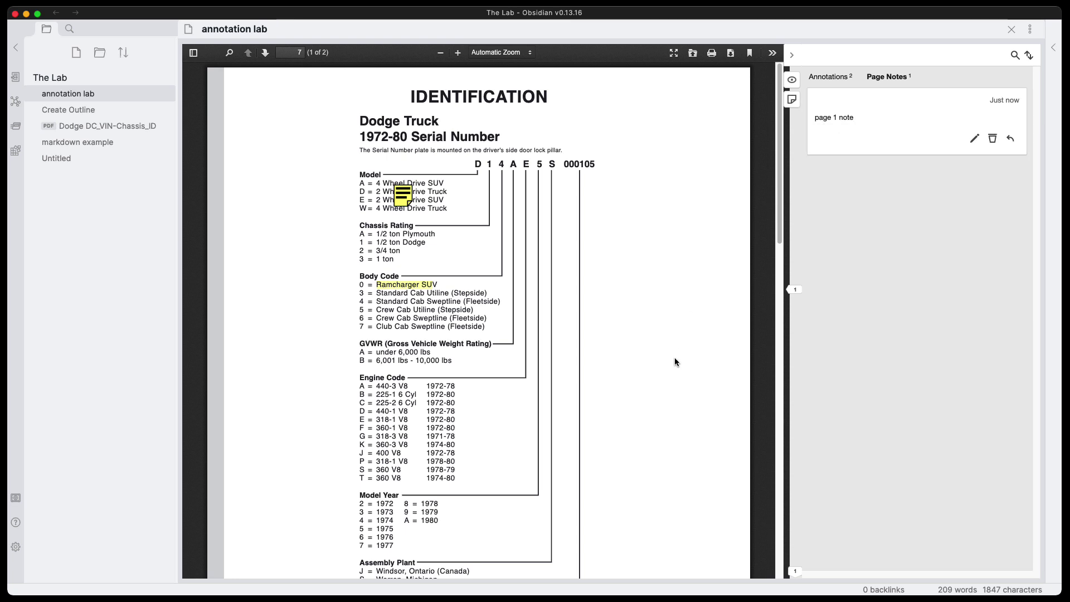
Scroll to page 2 and post a page note reading "page 2 note"
{"action": "scroll", "coordinate": [674, 360], "scroll_direction": "down", "scroll_amount": 15}
{"action": "scroll", "coordinate": [676, 362], "scroll_direction": "up", "scroll_amount": 3}
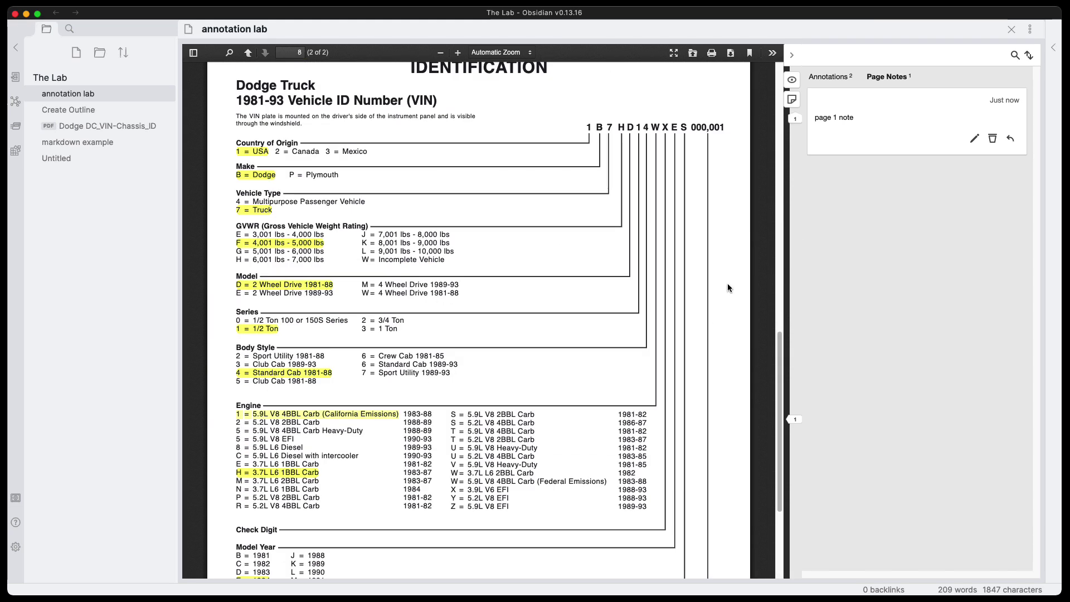
{"action": "scroll", "coordinate": [734, 275], "scroll_direction": "down", "scroll_amount": 4}
{"action": "scroll", "coordinate": [733, 283], "scroll_direction": "down", "scroll_amount": 1}
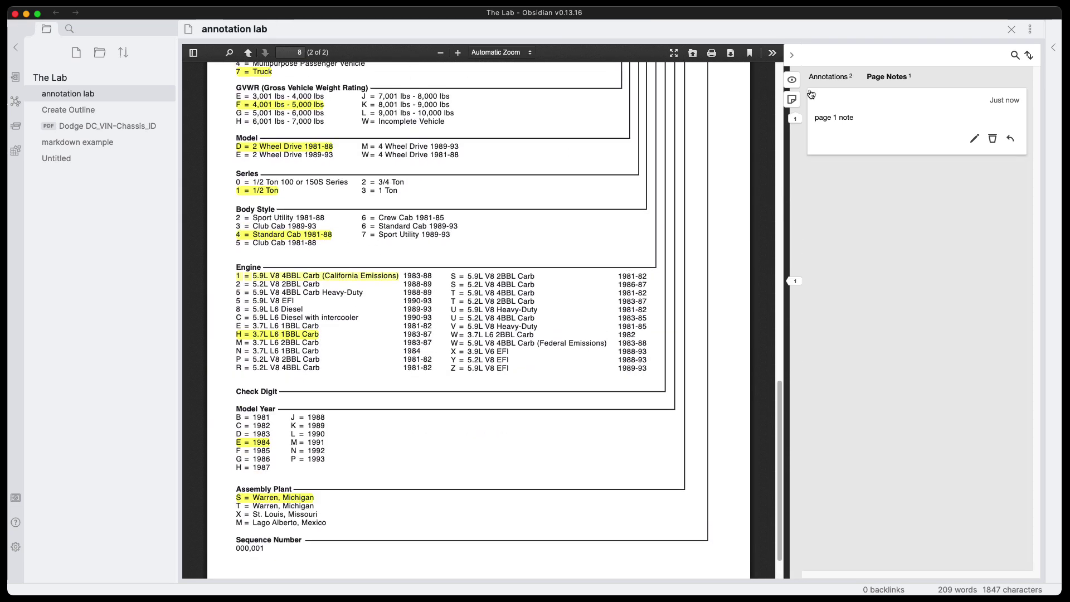
{"action": "left_click", "coordinate": [792, 99]}
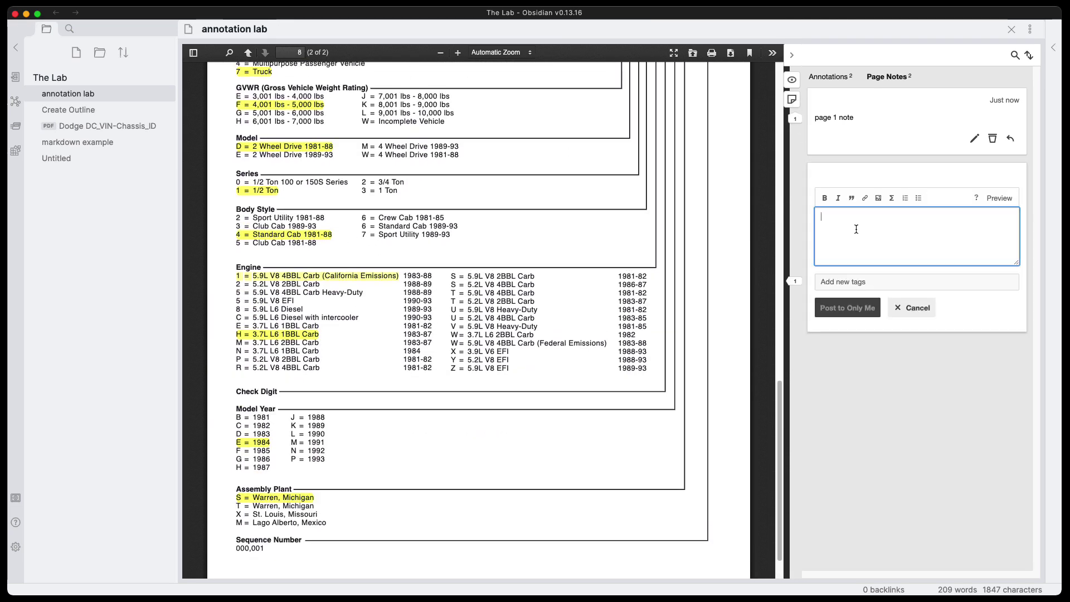
{"action": "type", "text": "page 2 note"}
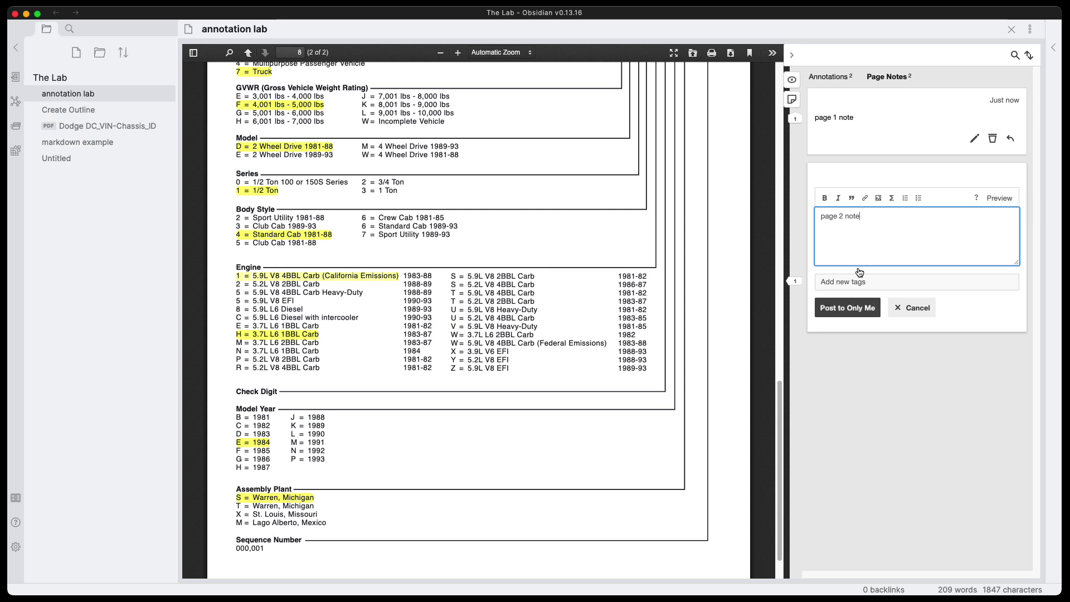
{"action": "left_click", "coordinate": [856, 310]}
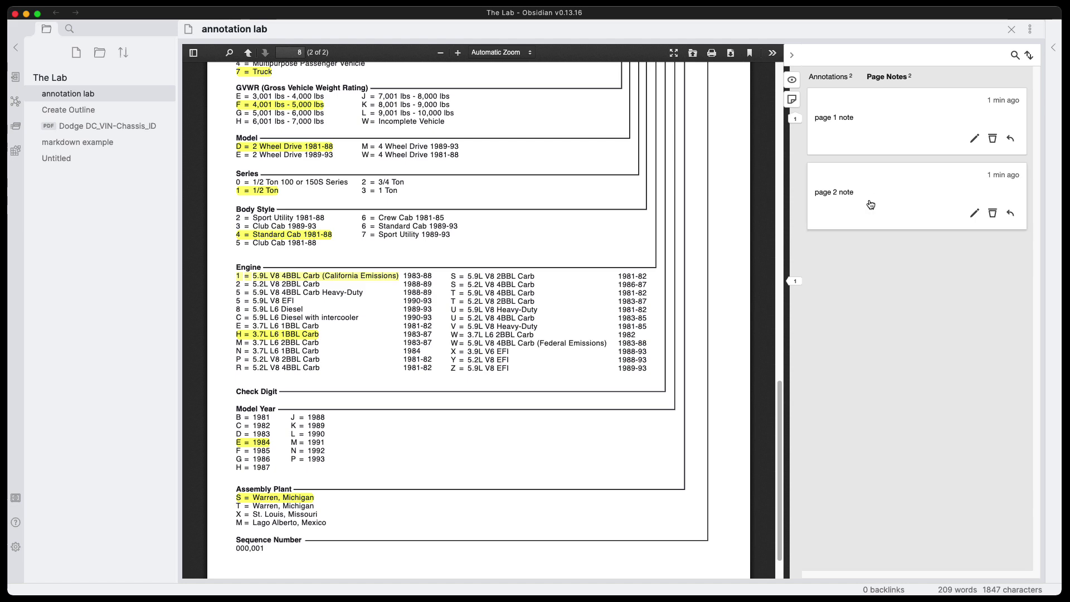
Switch the side panel to the annotation list and jump to the Ramcharger SUV highlight
{"action": "left_click", "coordinate": [831, 77]}
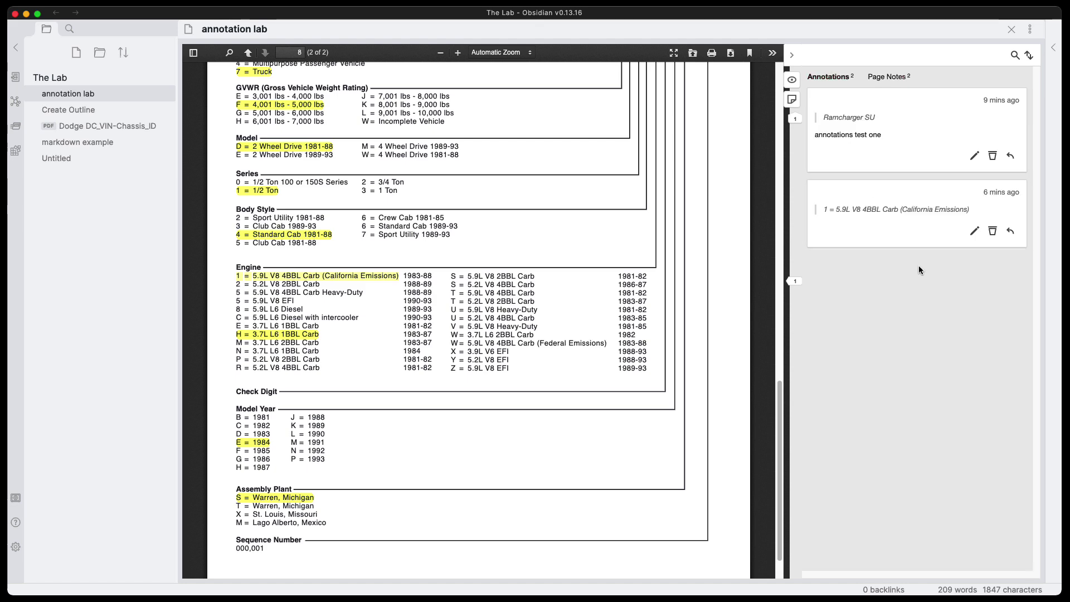
{"action": "left_click", "coordinate": [895, 138]}
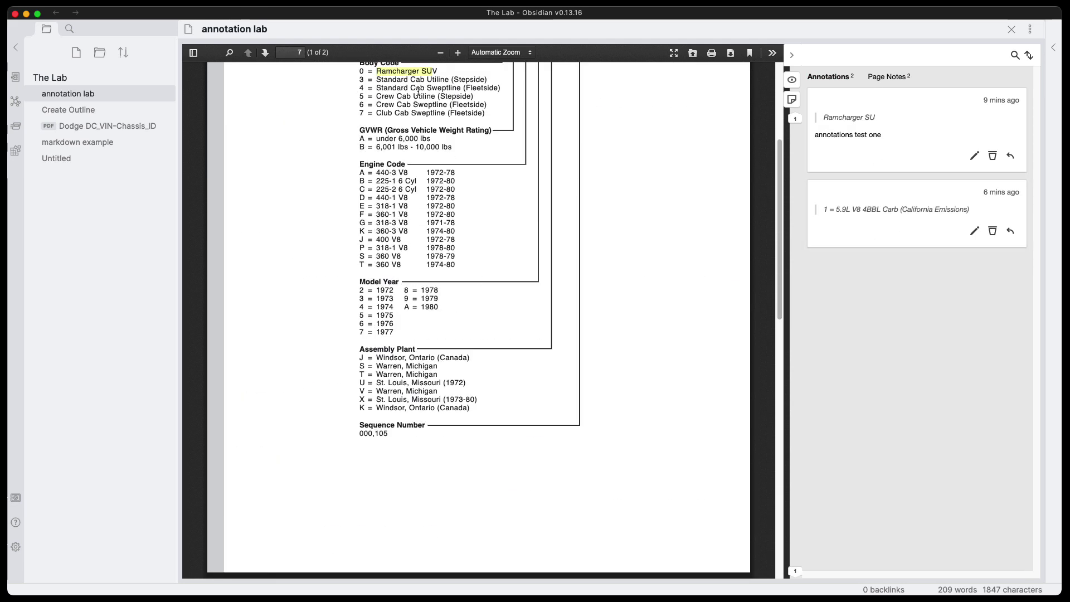
{"action": "scroll", "coordinate": [472, 413], "scroll_direction": "up", "scroll_amount": 2}
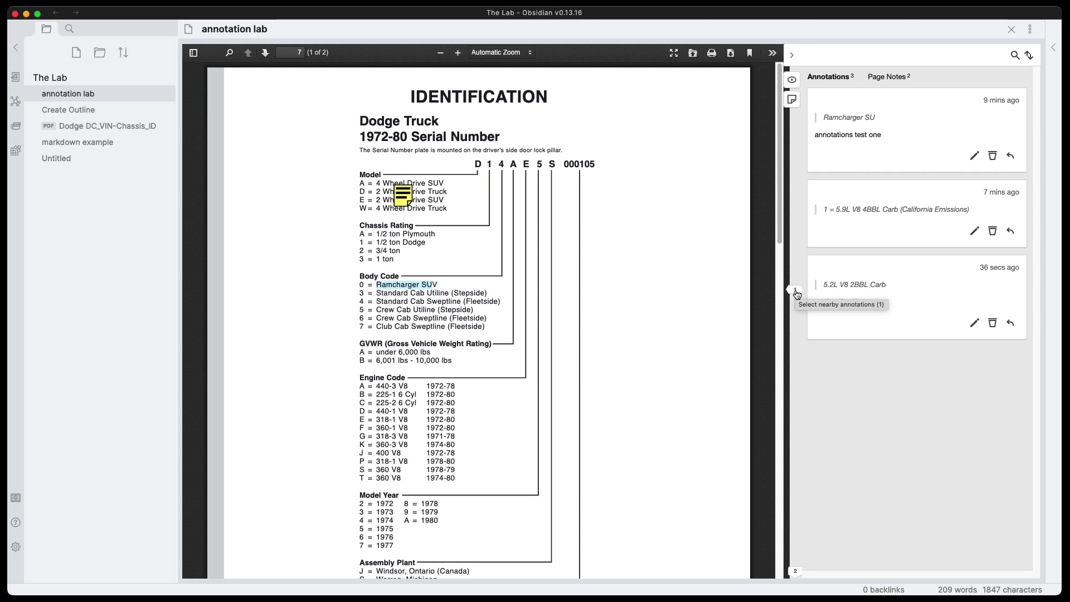
{"action": "left_click", "coordinate": [795, 292]}
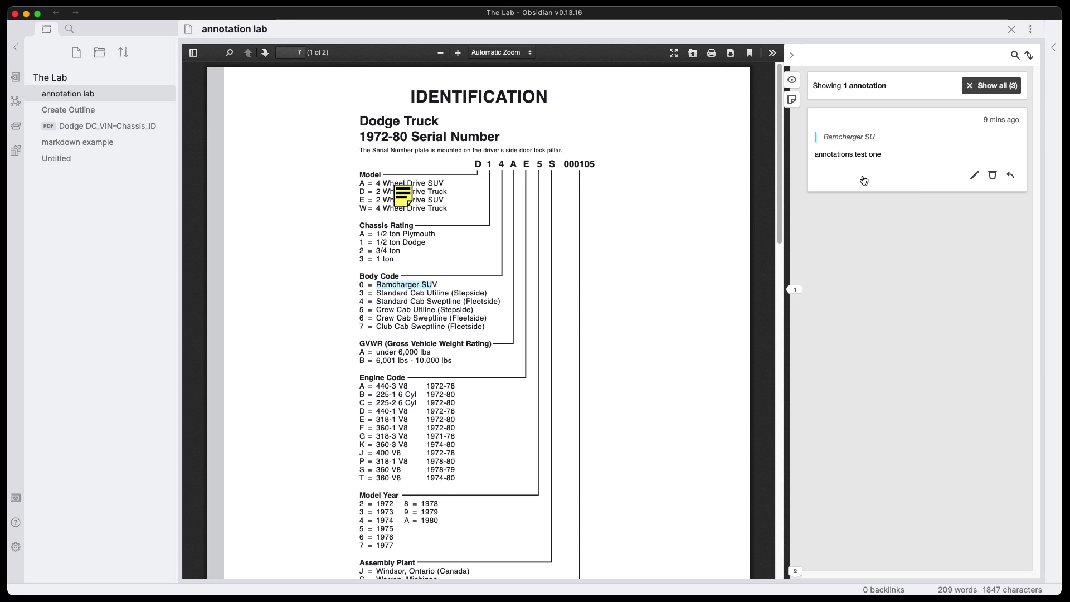
{"action": "scroll", "coordinate": [718, 334], "scroll_direction": "down", "scroll_amount": 15}
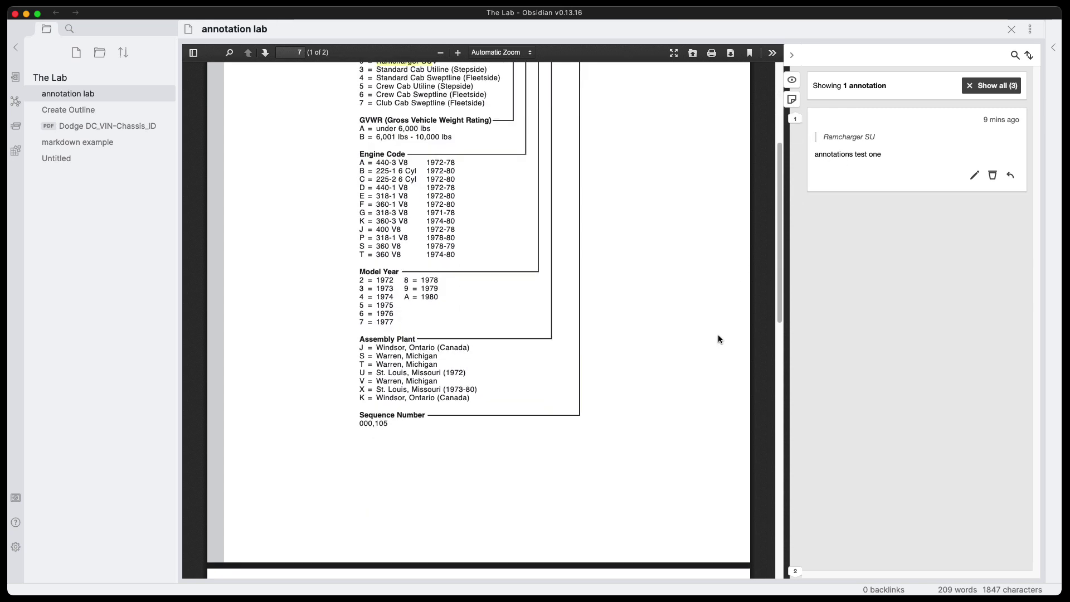
{"action": "scroll", "coordinate": [718, 334], "scroll_direction": "down", "scroll_amount": 5}
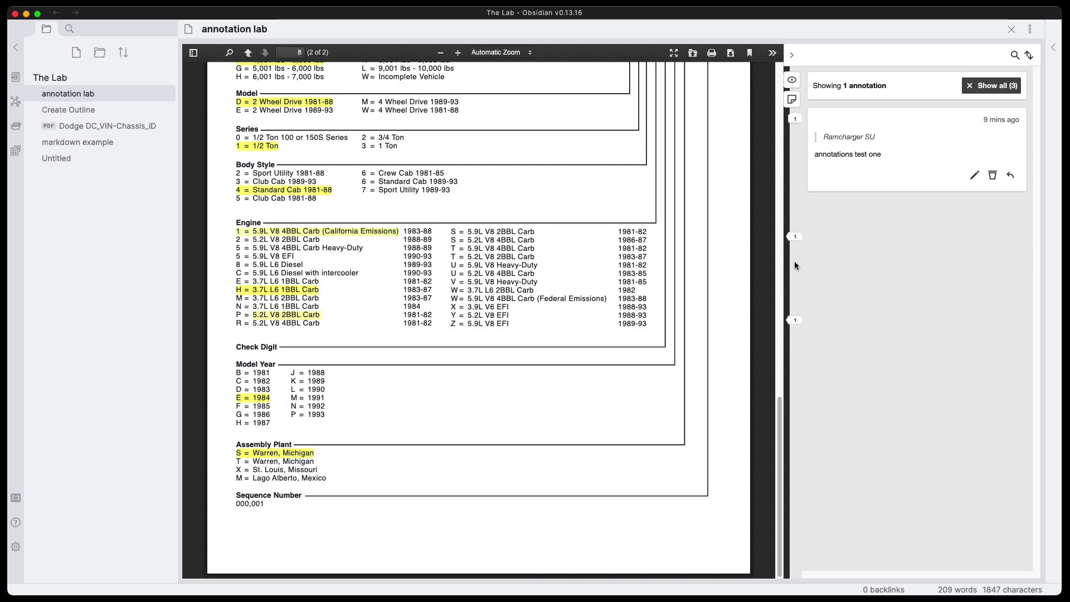
{"action": "left_click", "coordinate": [795, 319]}
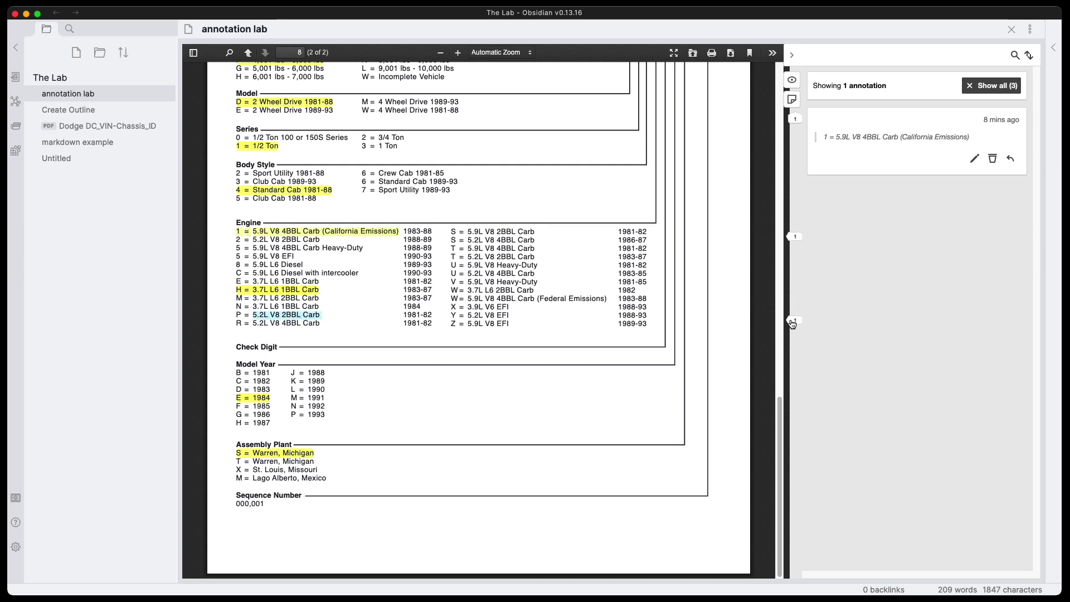
{"action": "left_click", "coordinate": [794, 321]}
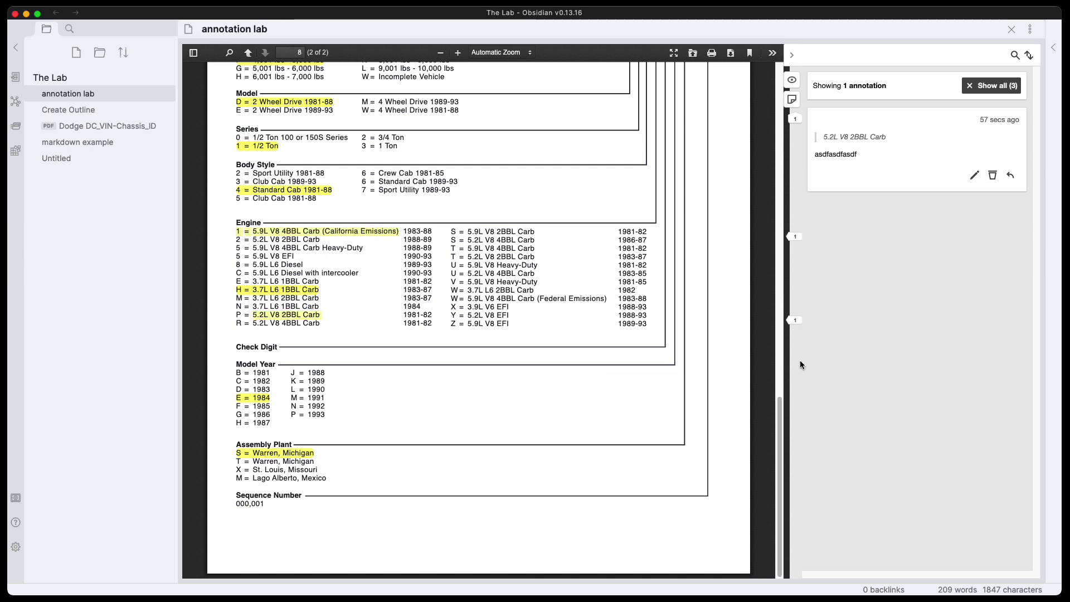
{"action": "left_click", "coordinate": [795, 238]}
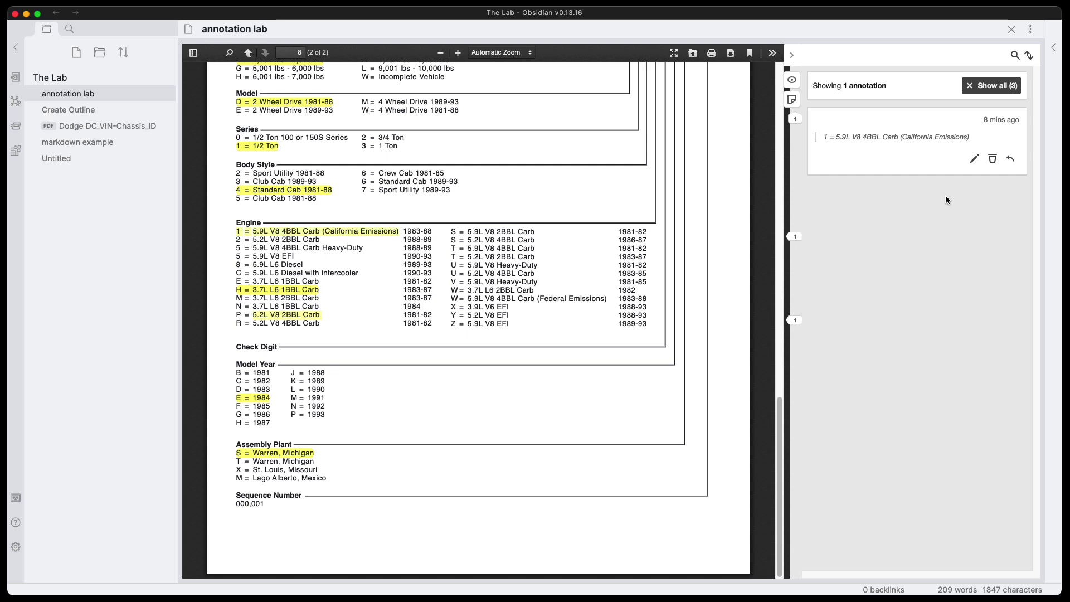
{"action": "left_click", "coordinate": [970, 90]}
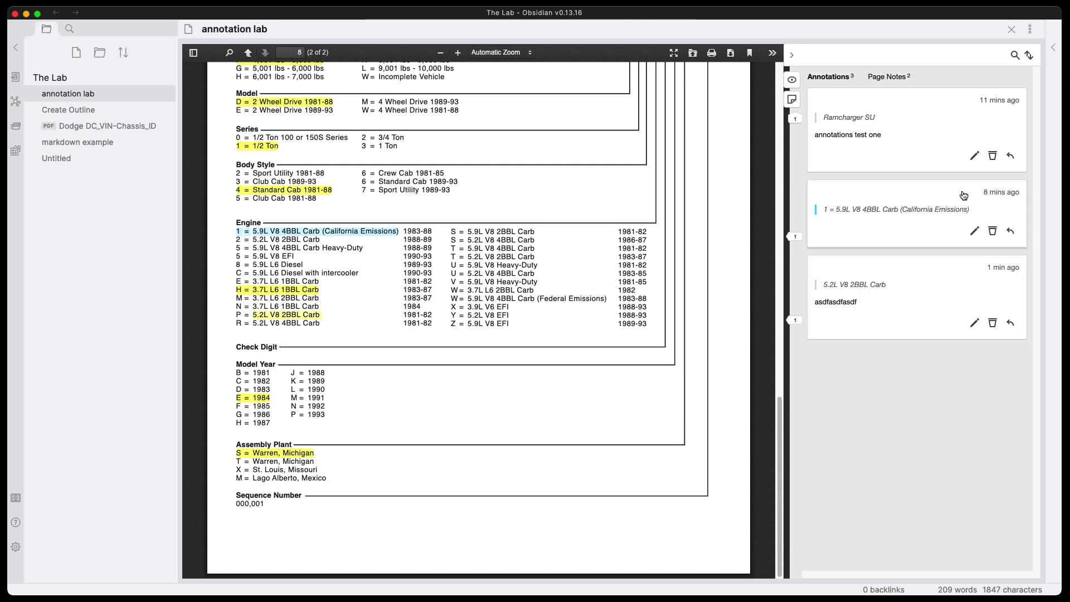